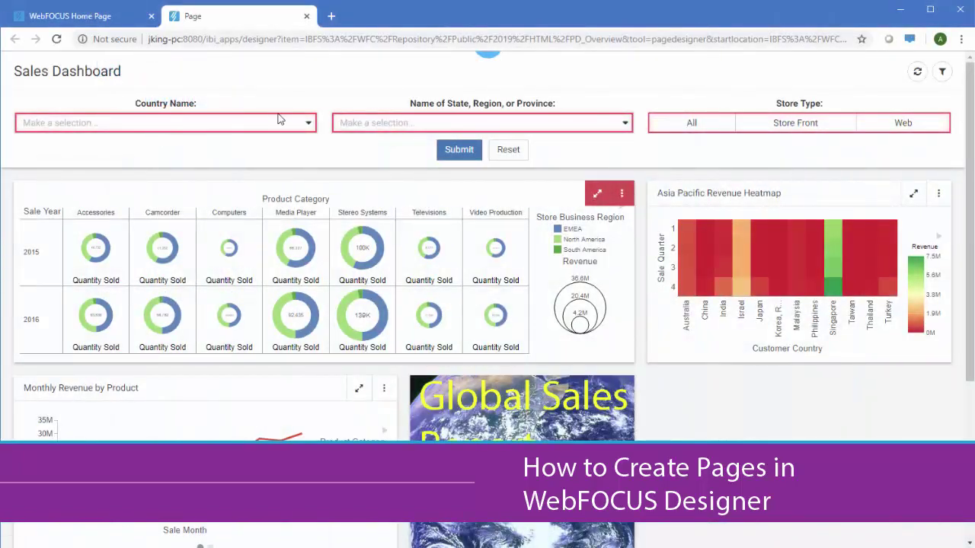
- Set Country Name to Italy and State/Region to Toscana and Veneto
click(308, 123)
click(228, 504)
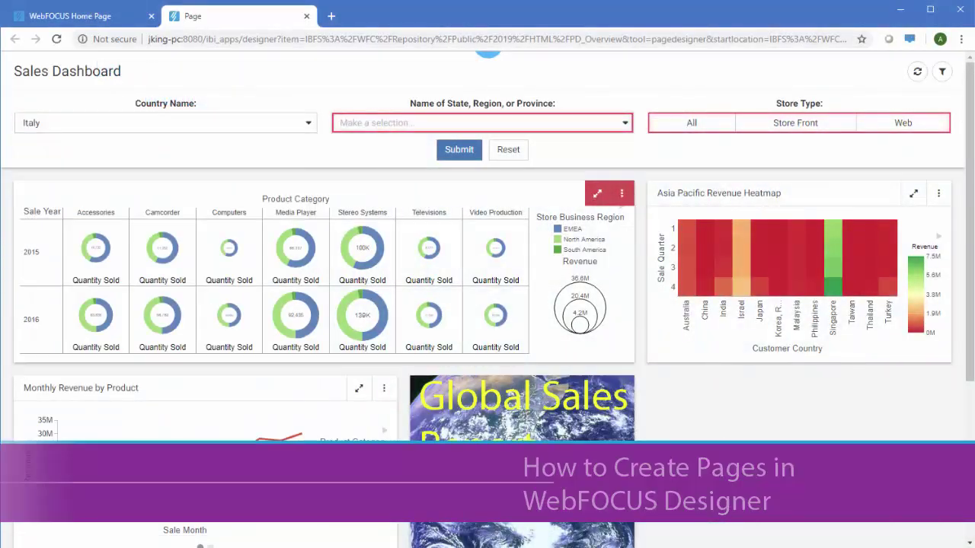
click(577, 123)
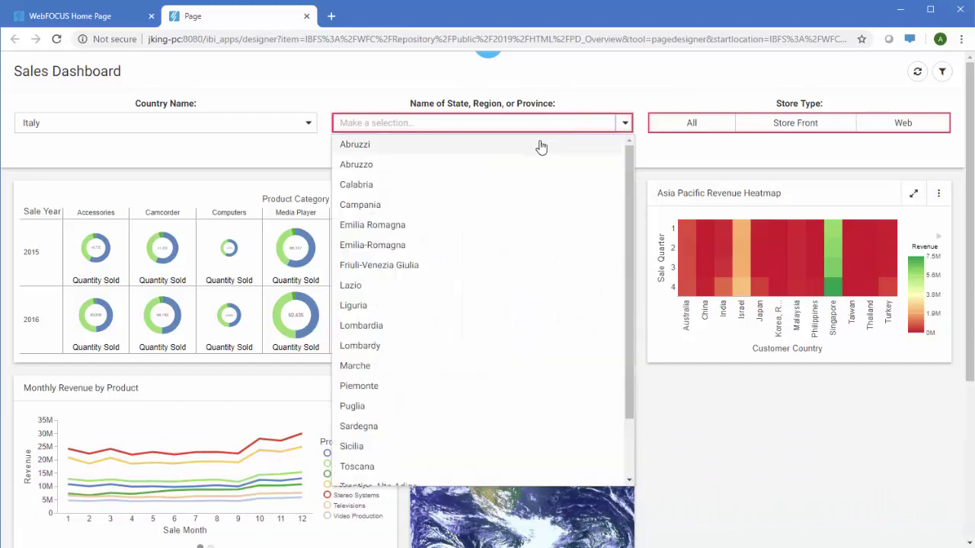
scroll(518, 289, down, 2)
click(494, 395)
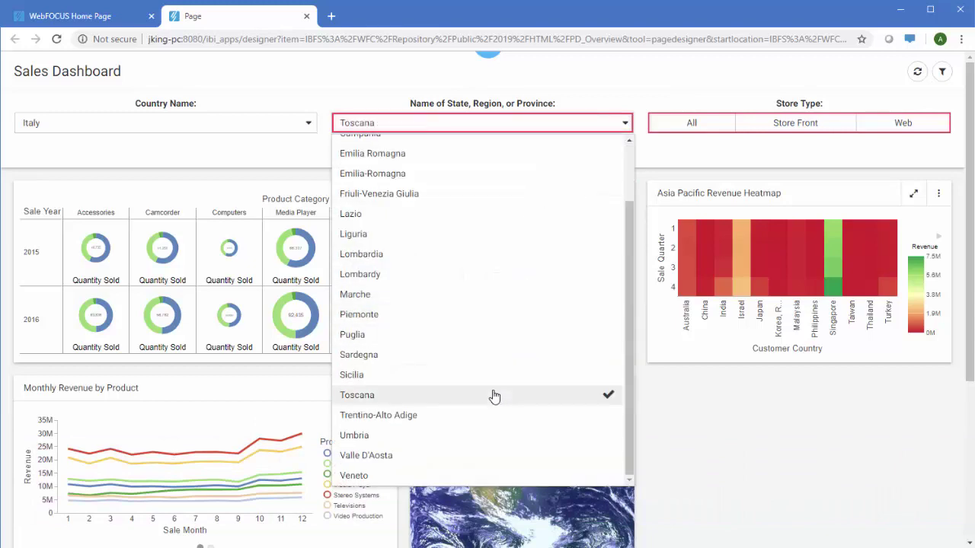
click(483, 476)
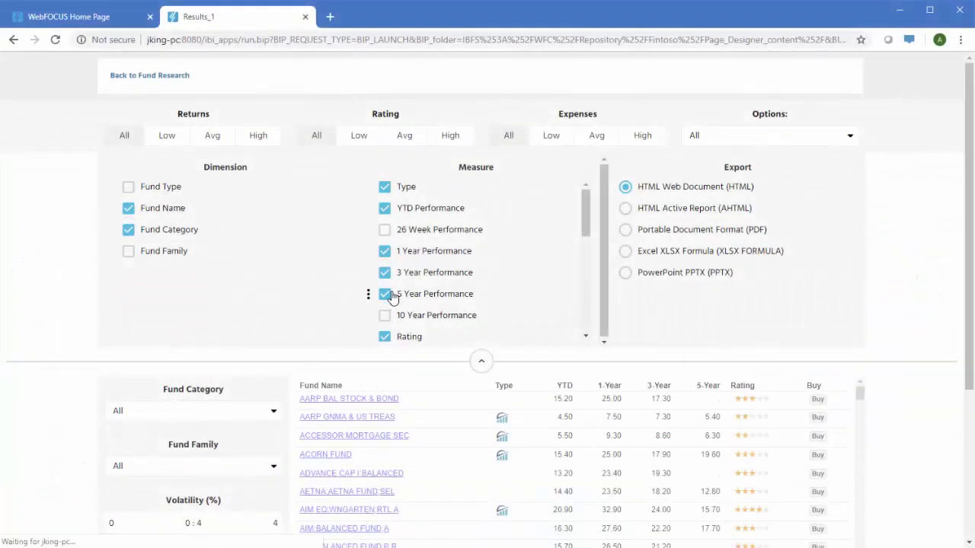
- Hide the dimension and measure choices and submit the country and region filters
scroll(388, 293, down, 1)
mouse_move(407, 220)
mouse_down()
mouse_move(414, 187)
mouse_move(409, 239)
mouse_up()
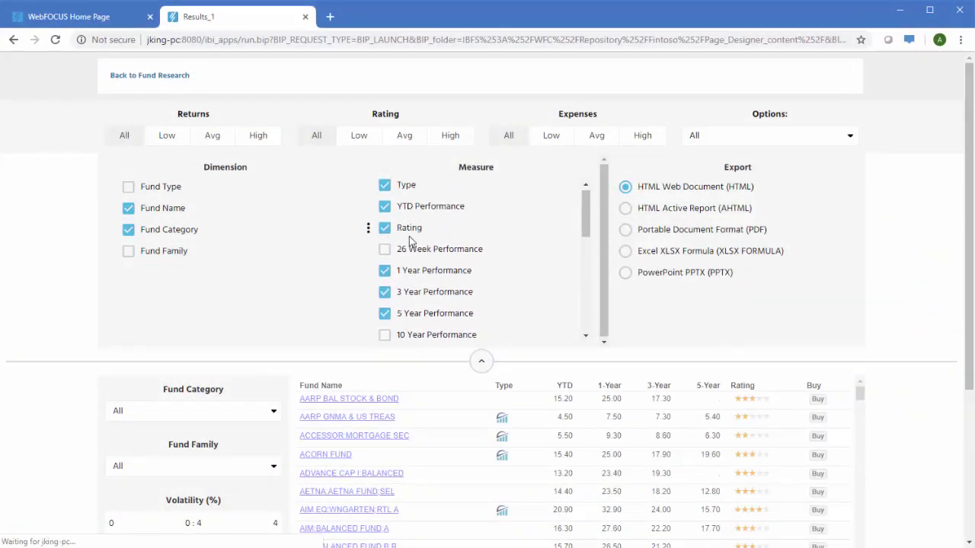
click(481, 361)
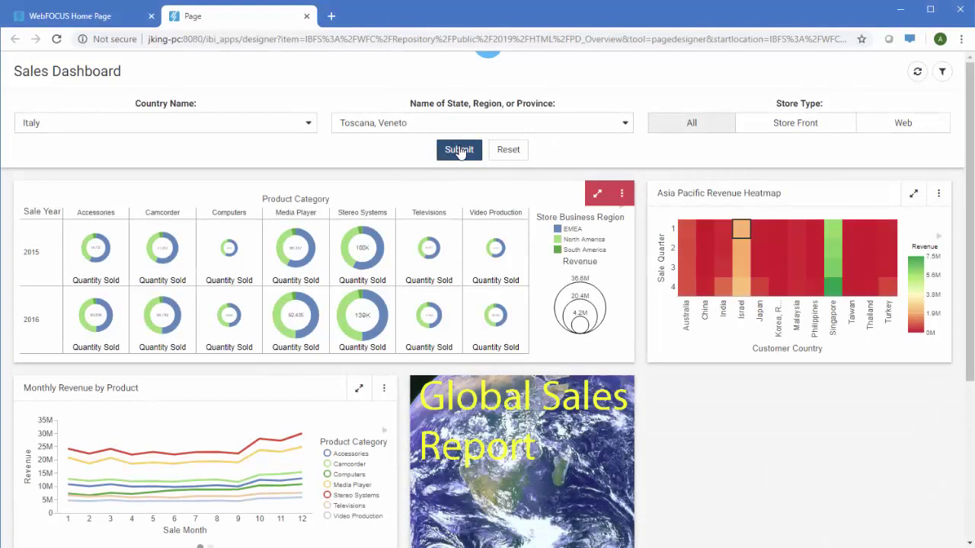
click(459, 150)
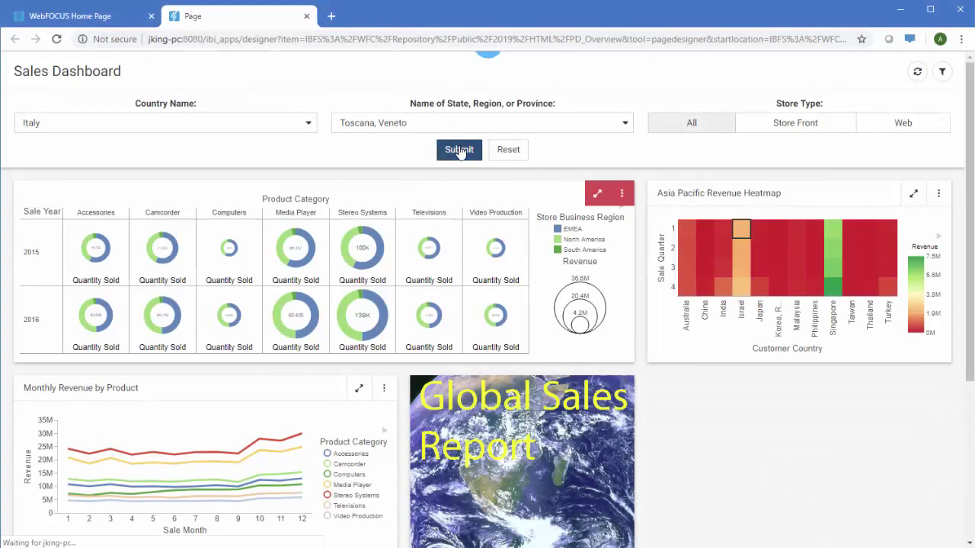
- Scroll down to the State Sales Filter Report listing sales by city
scroll(615, 185, down, 3)
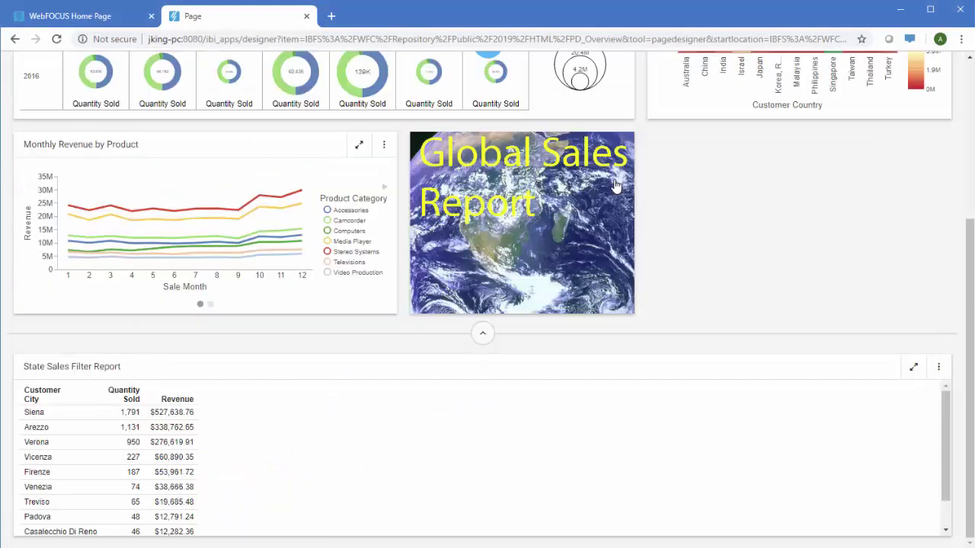
scroll(520, 417, down, 1)
scroll(523, 419, up, 1)
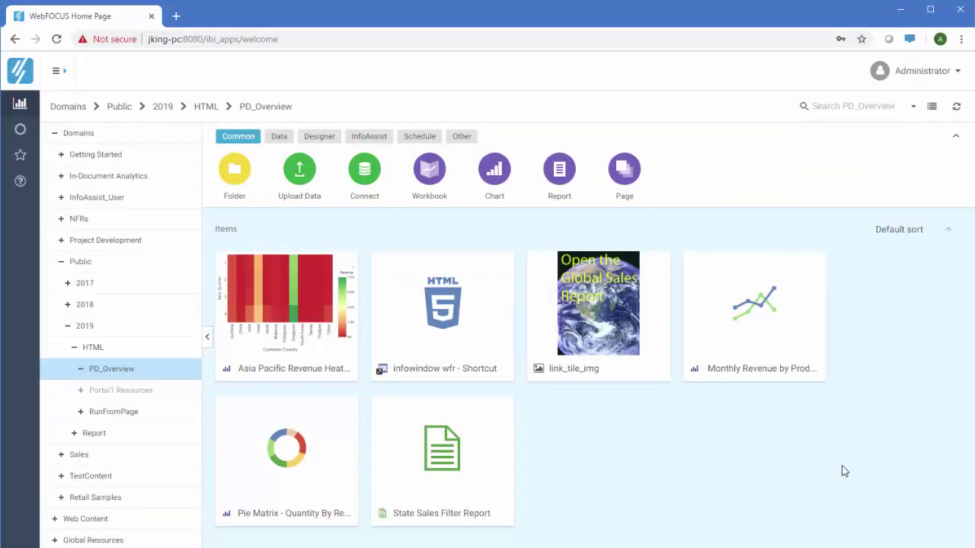
- From the Home Page's Designer options, start a new page
mouse_move(194, 378)
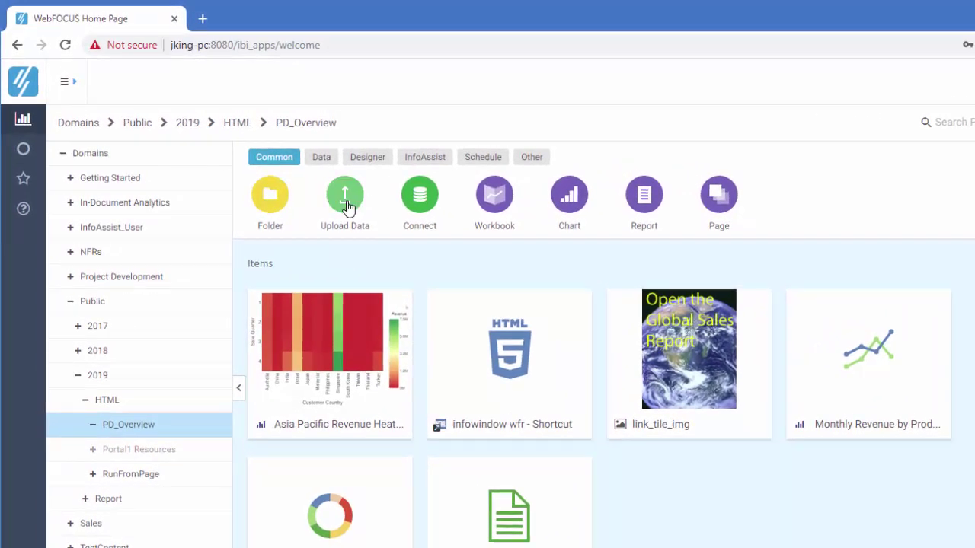
click(370, 157)
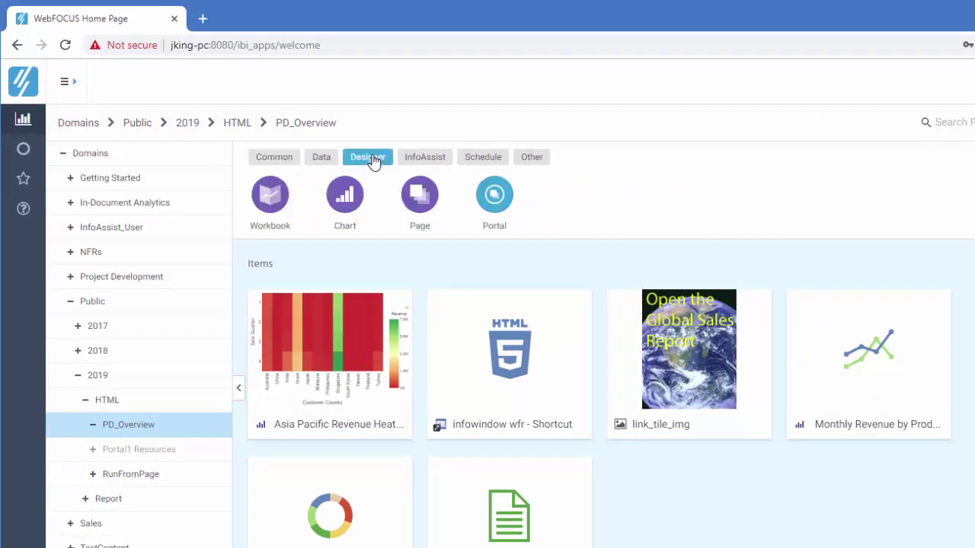
click(421, 197)
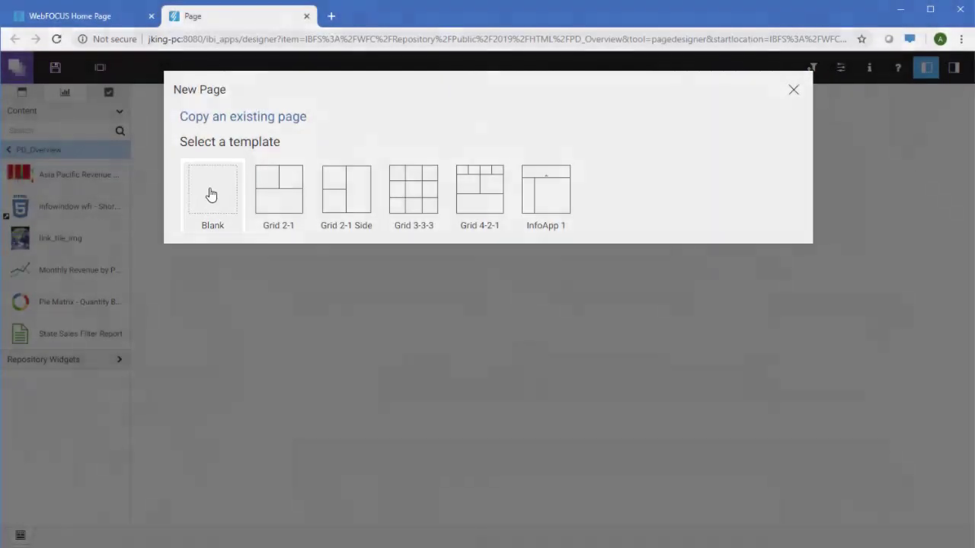
- Choose the Blank template for the new page
click(211, 191)
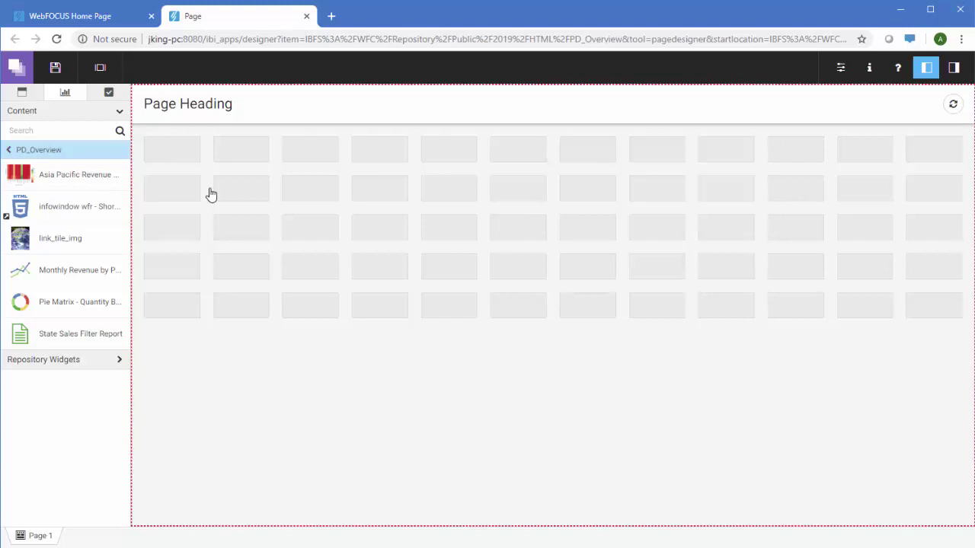
- Place the Pie Matrix - Quantity By Region chart top-left and widen it across the row
drag(83, 302, 188, 244)
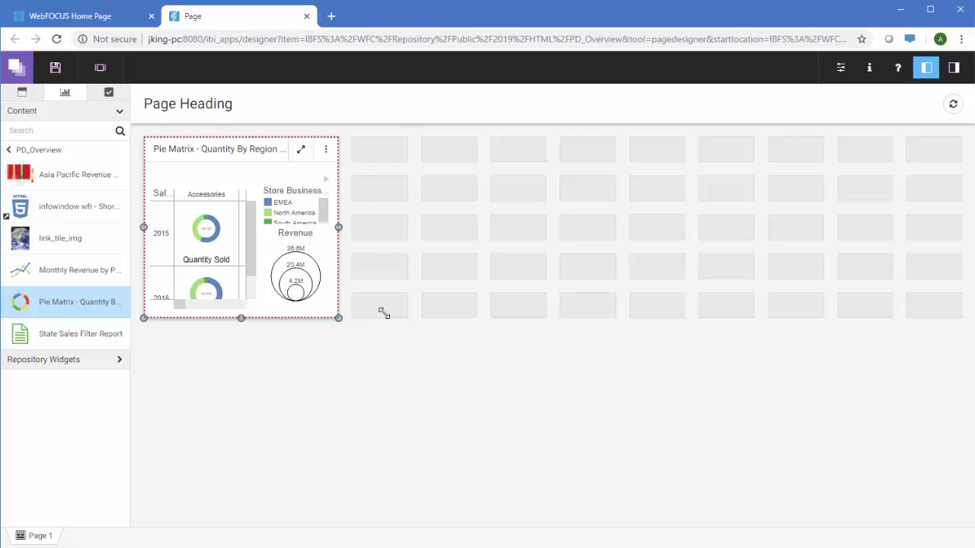
drag(383, 314, 664, 318)
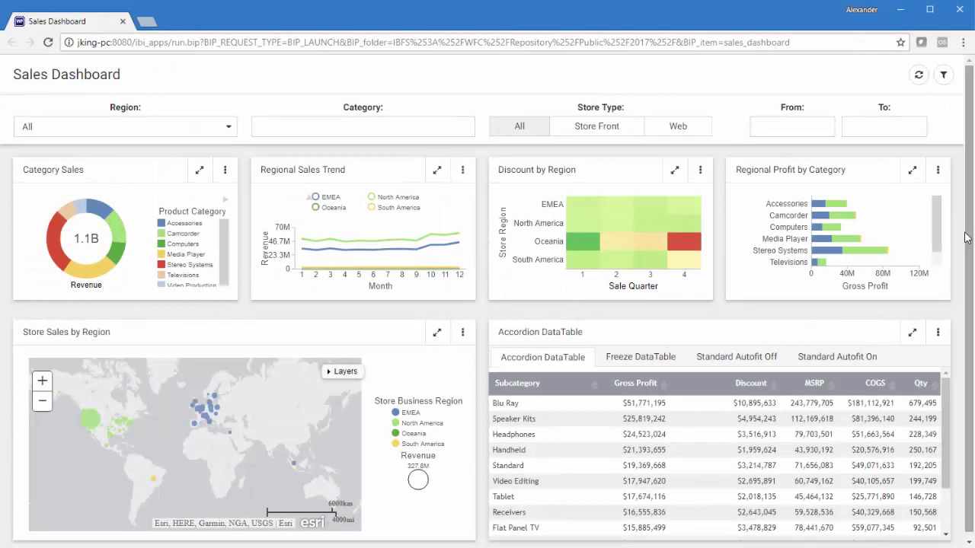
drag(970, 238, 571, 221)
scroll(555, 344, down, 6)
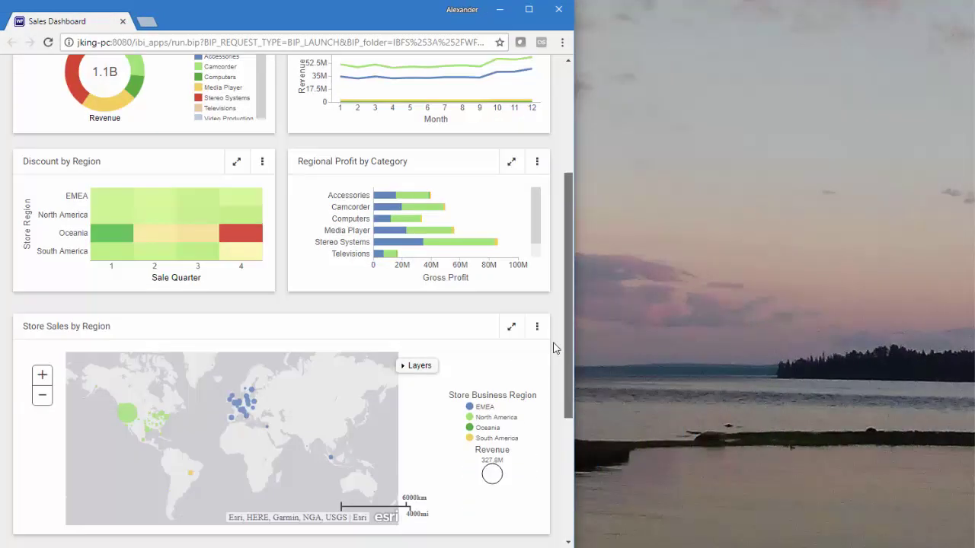
scroll(539, 455, up, 6)
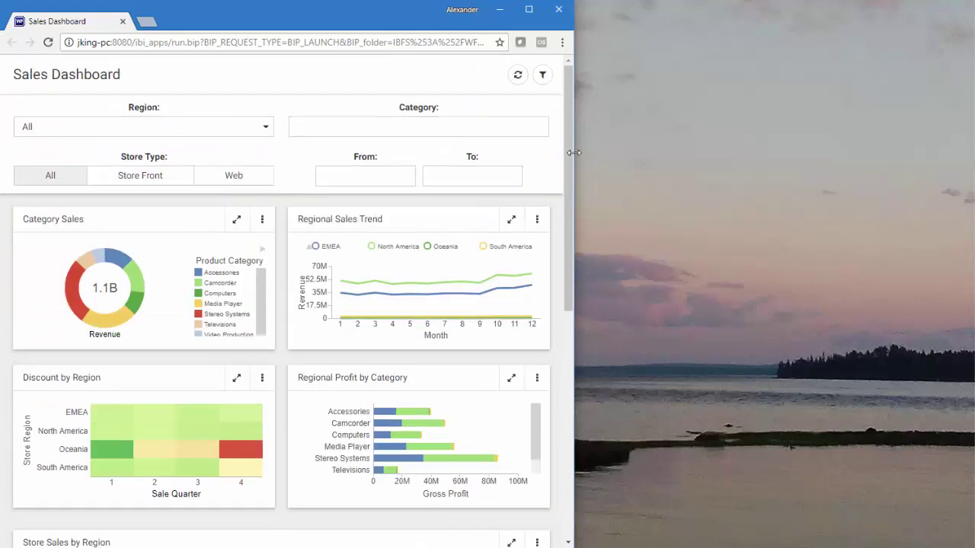
drag(573, 210, 972, 204)
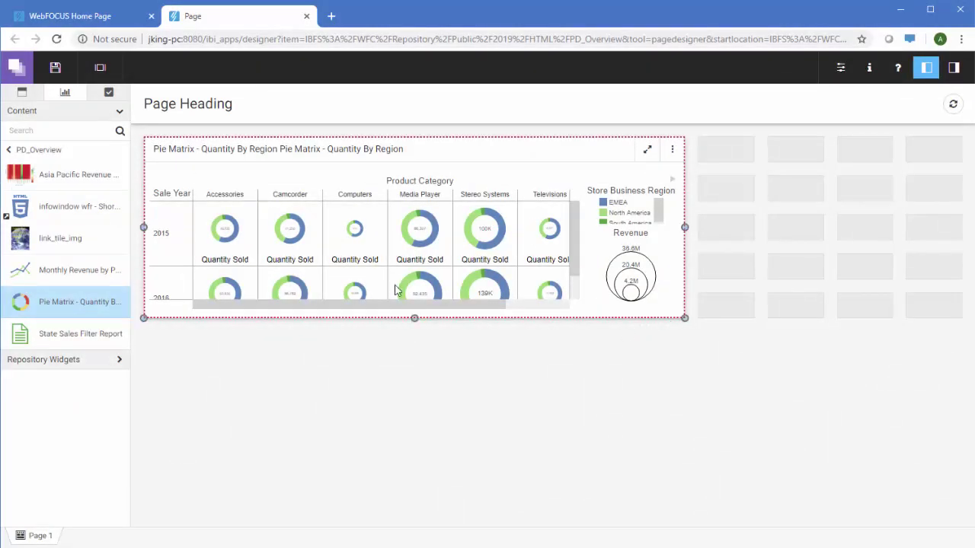
- Add Asia Pacific Revenue Heatmap beside the pie matrix and Monthly Revenue by Product below, widening both
drag(52, 179, 729, 204)
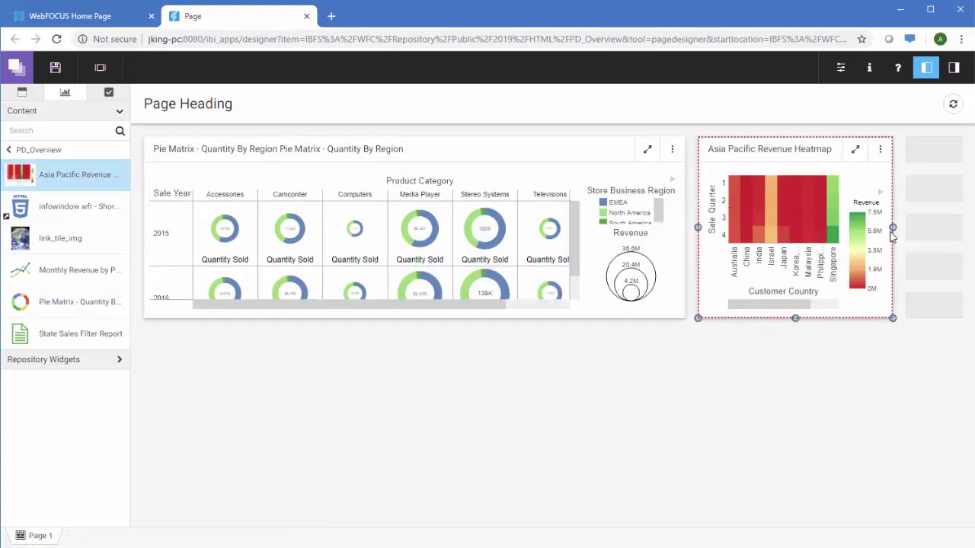
drag(892, 227, 962, 228)
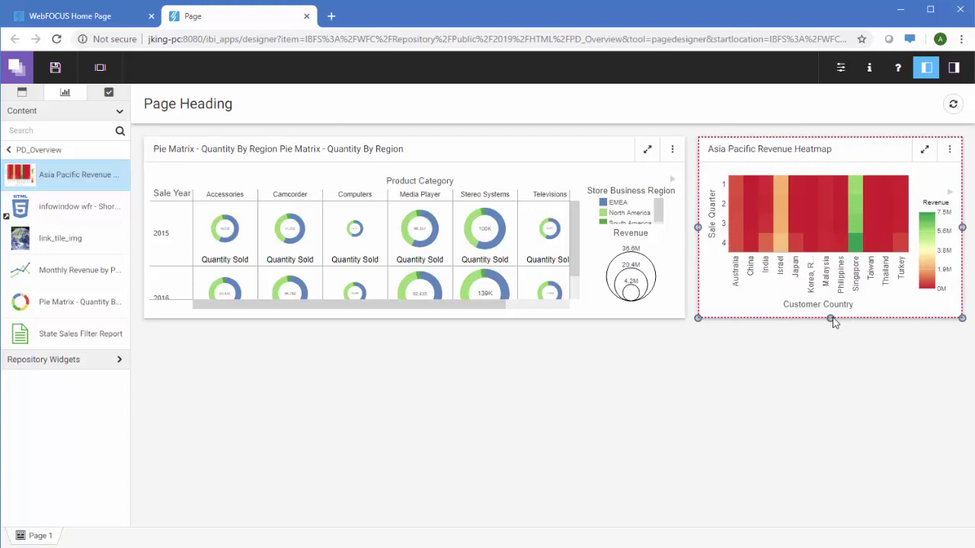
drag(60, 271, 192, 322)
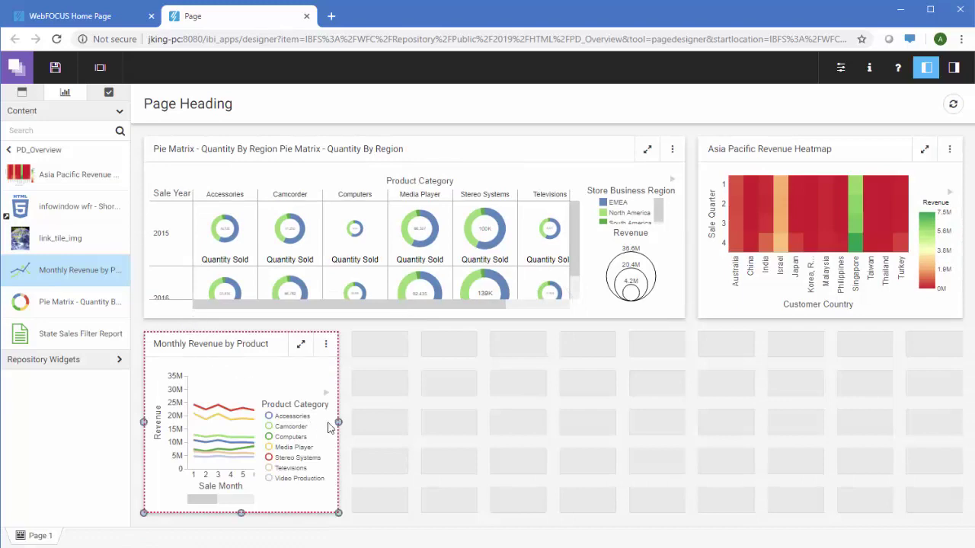
drag(341, 423, 471, 409)
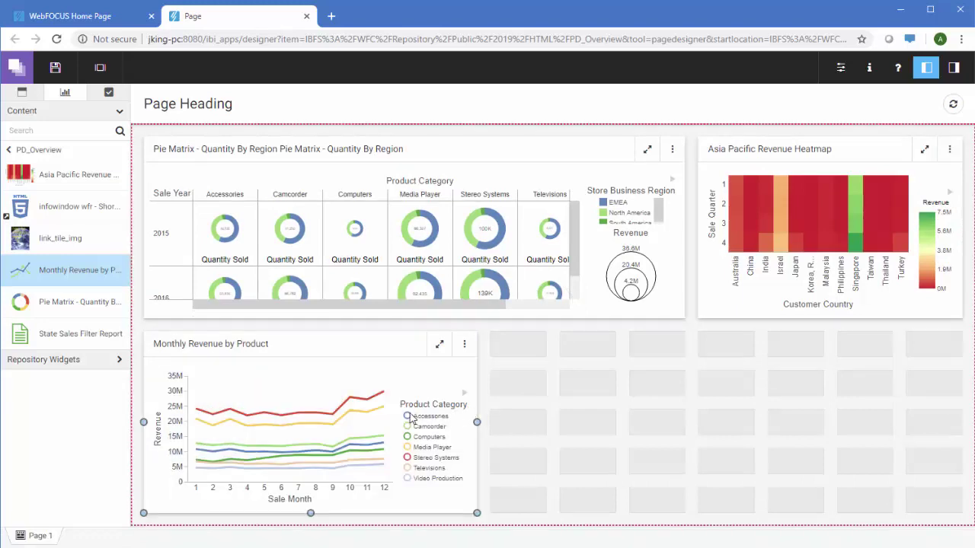
click(78, 364)
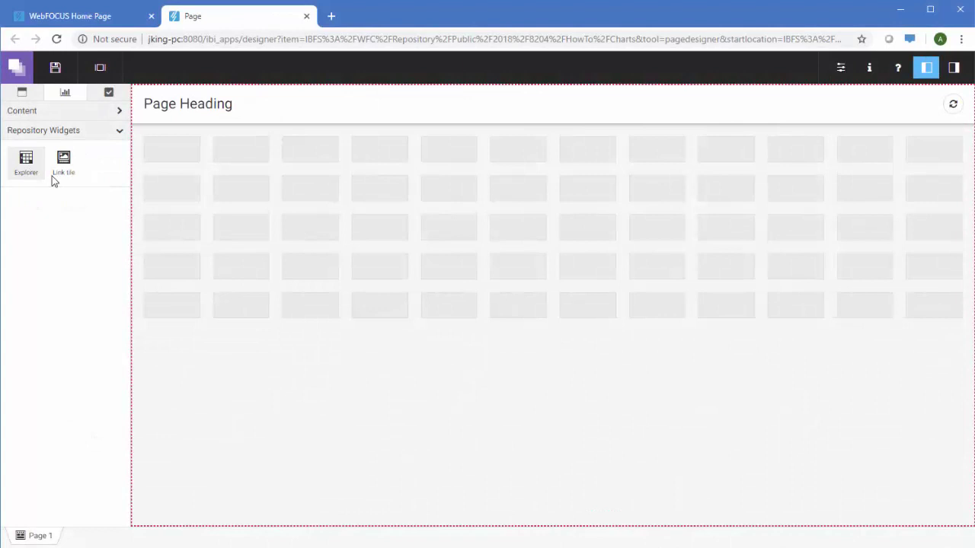
- Demonstrate an Explorer widget, then place an empty Link tile beside Monthly Revenue by Product
drag(26, 162, 201, 209)
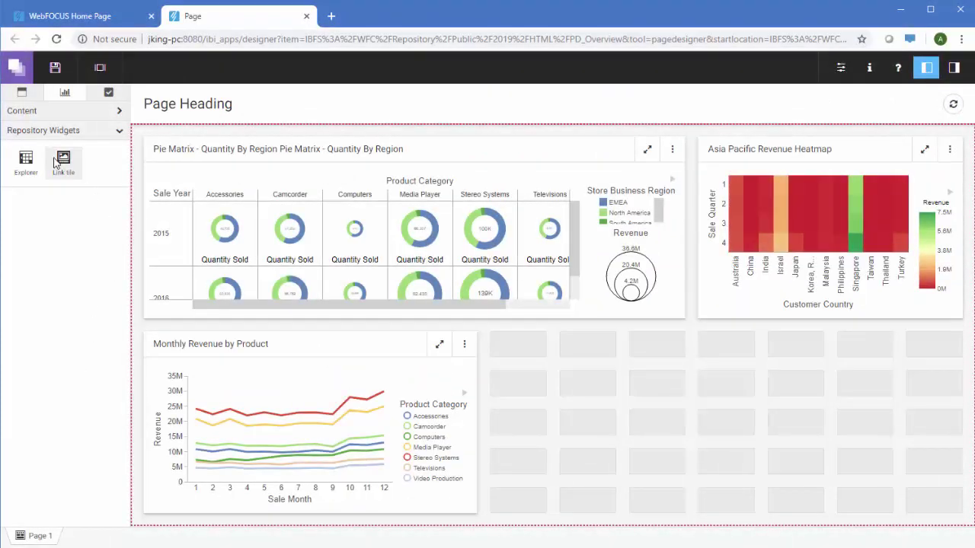
drag(56, 162, 533, 385)
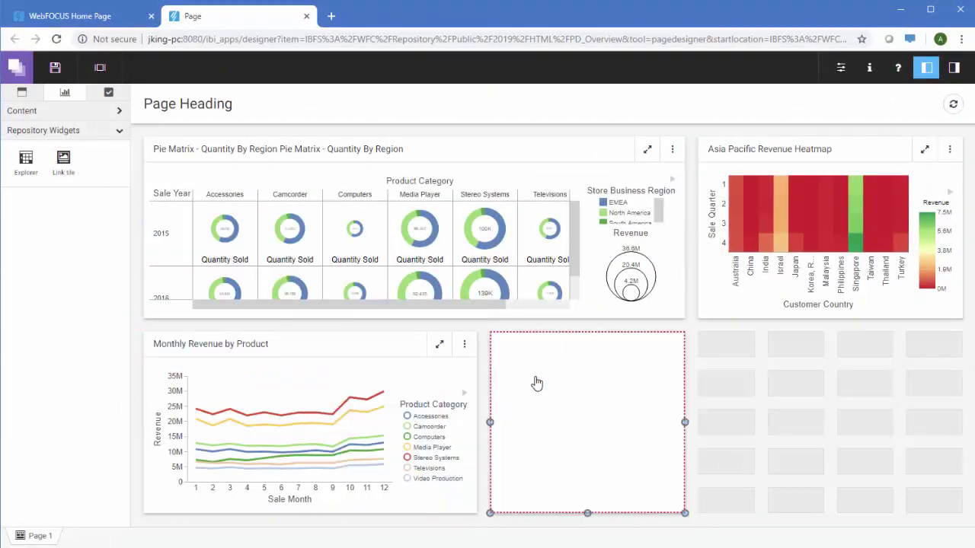
- Set the link tile background to link_tile_img and its content to the infowindow wfr shortcut
click(953, 67)
click(961, 359)
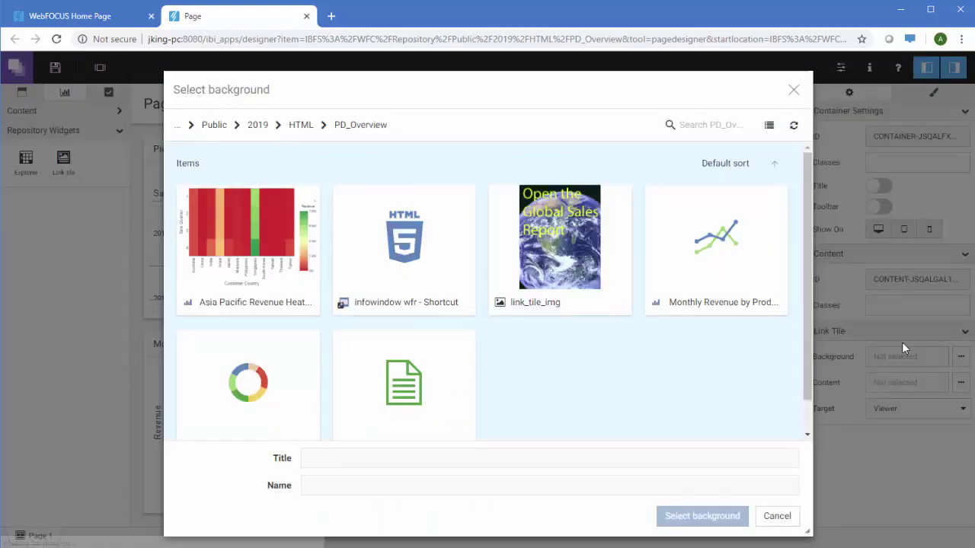
click(570, 287)
click(688, 518)
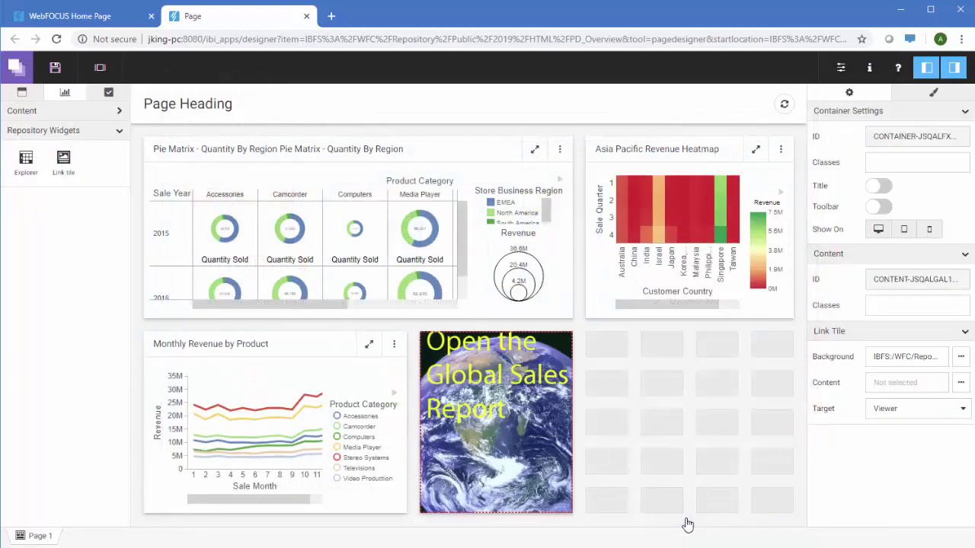
click(960, 383)
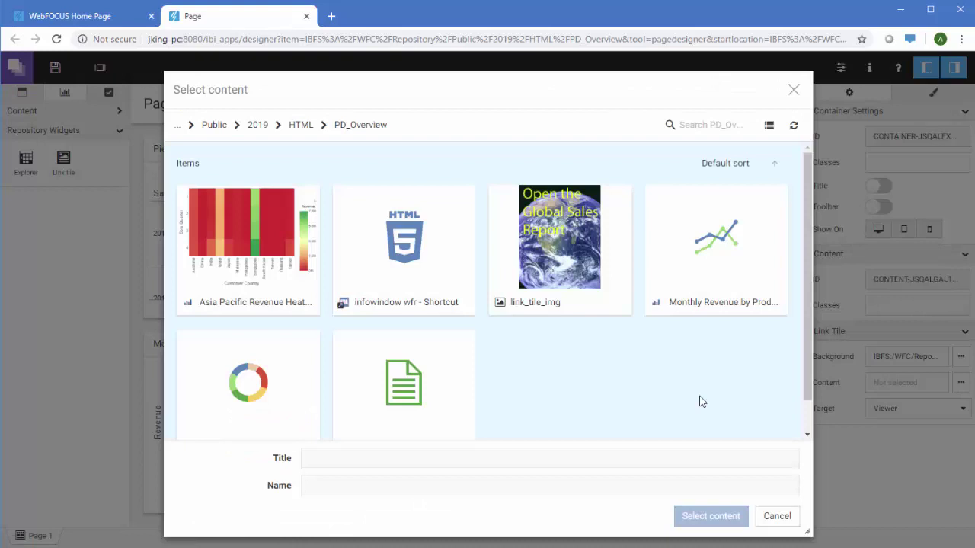
click(364, 264)
click(707, 517)
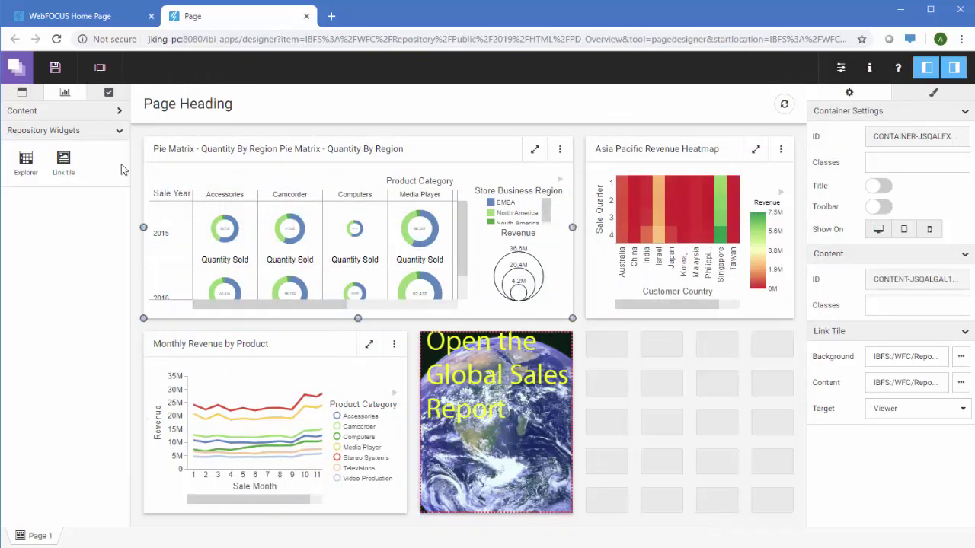
- Show the Basic Containers list: Panel, Tab, Carousel, Accordion and Grid
click(33, 97)
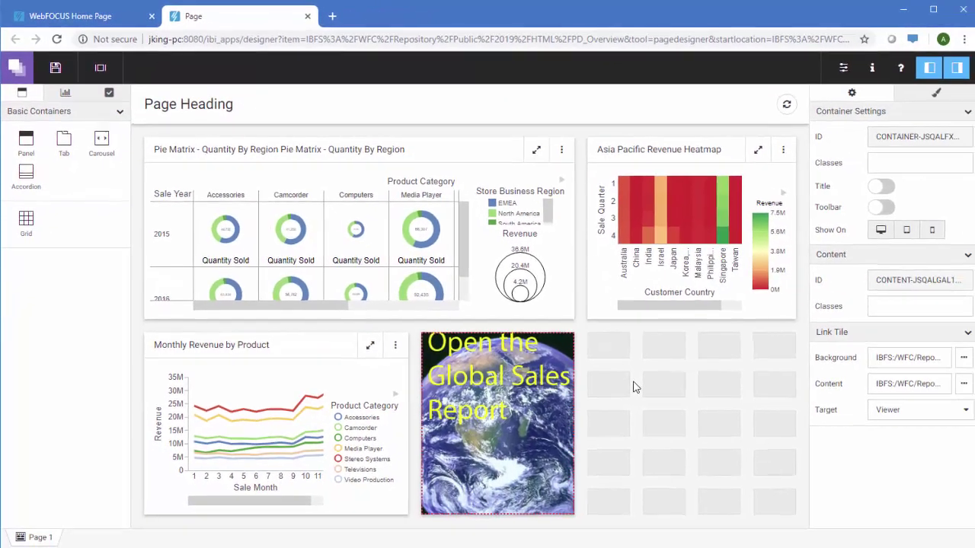
- Insert a section below the charts section, make it collapsible, and test collapse and expand
right_click(633, 387)
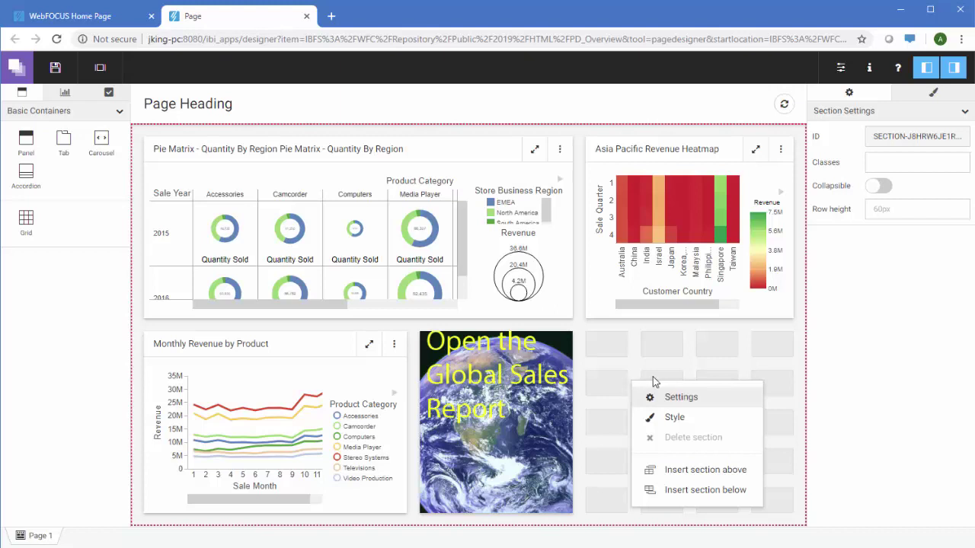
click(682, 491)
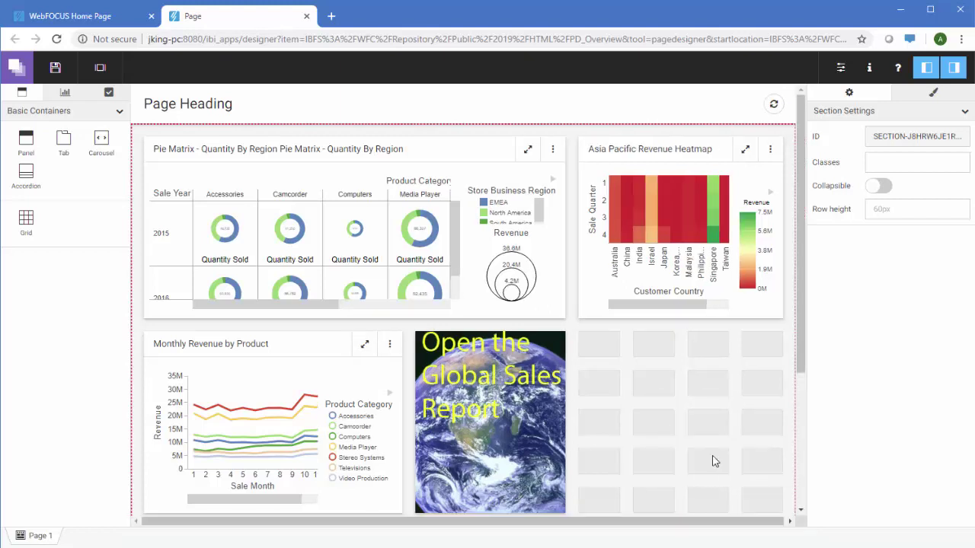
click(878, 185)
scroll(674, 198, down, 3)
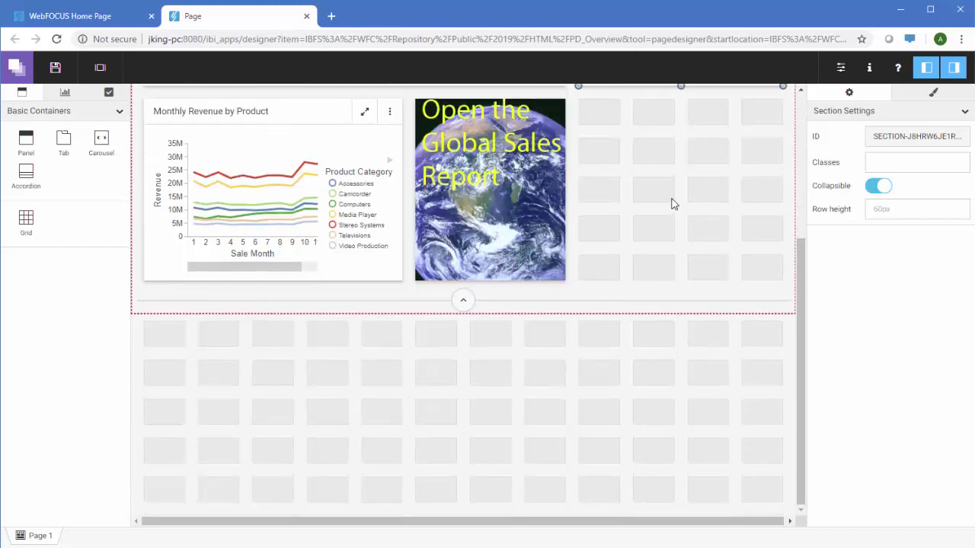
click(462, 300)
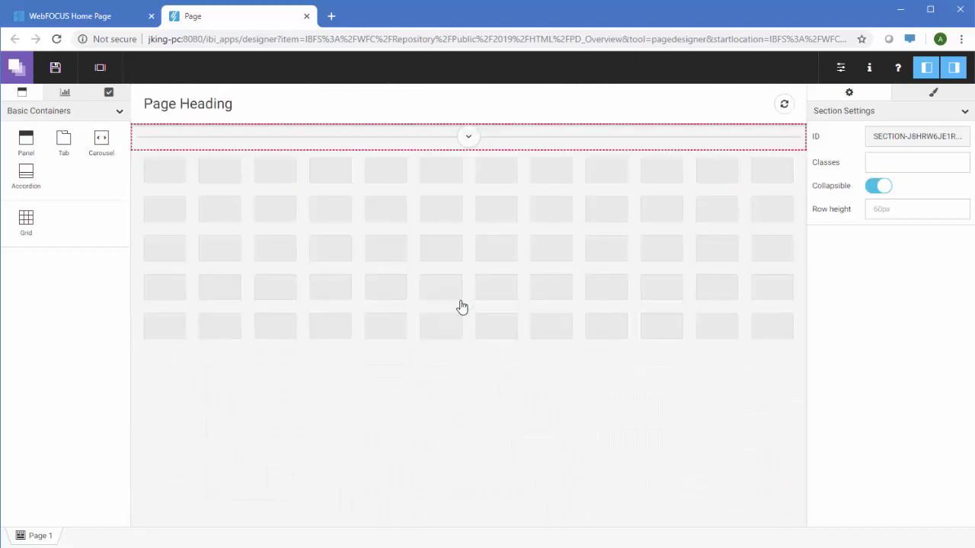
click(469, 146)
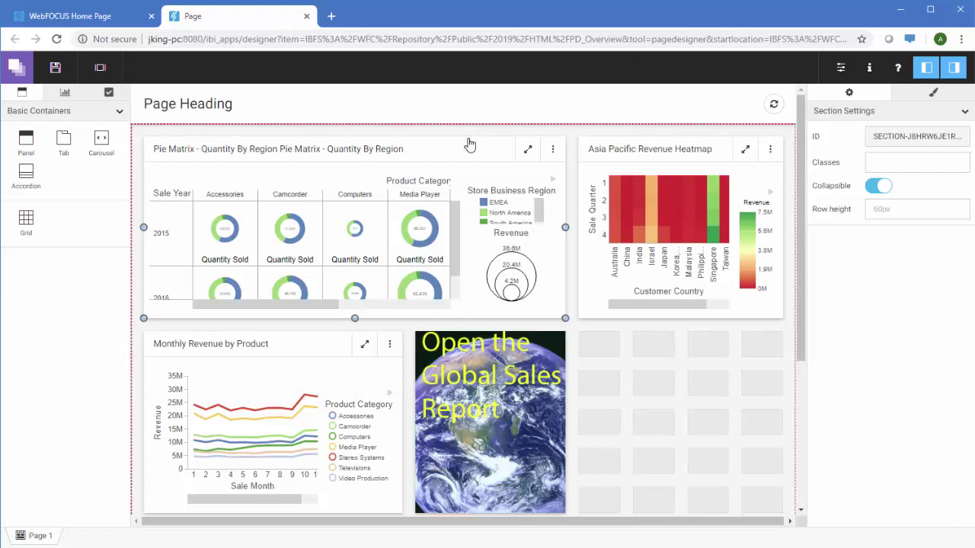
- Add Subcategory Scatterplot as a second slide in Monthly Revenue by Product, then show the first slide
click(66, 95)
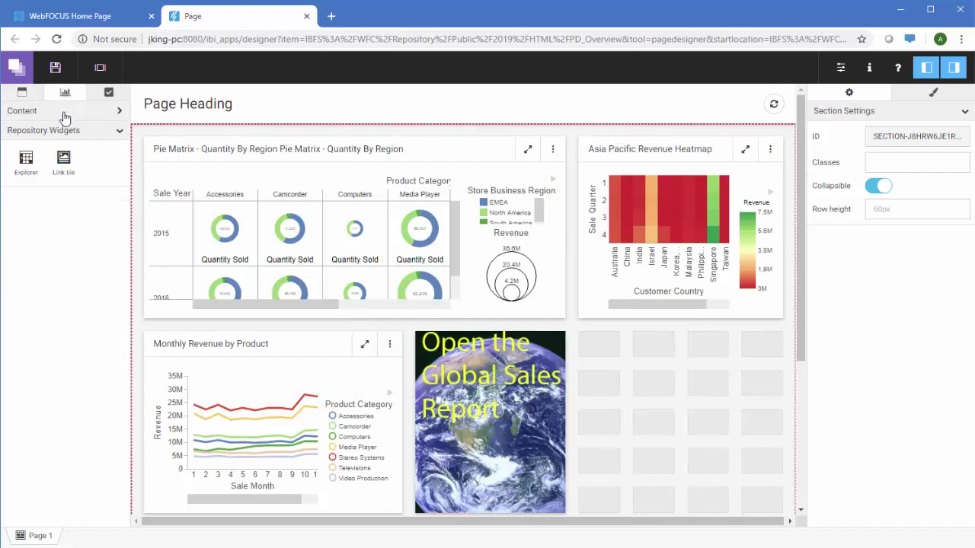
drag(47, 368, 227, 390)
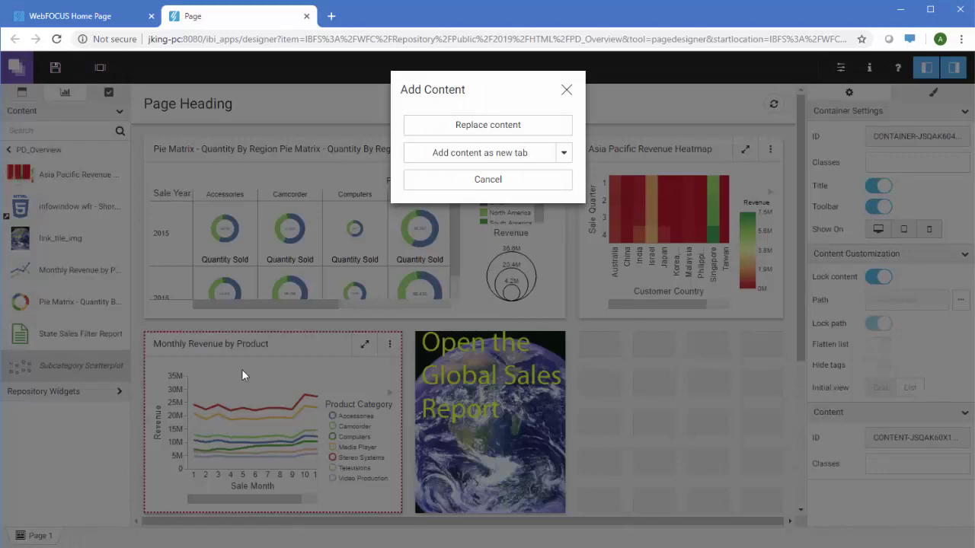
click(564, 152)
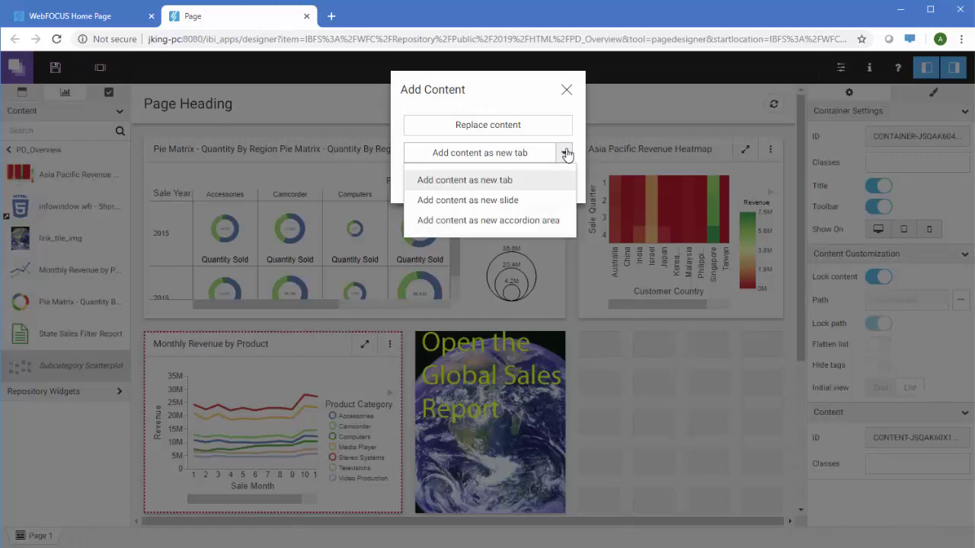
click(540, 202)
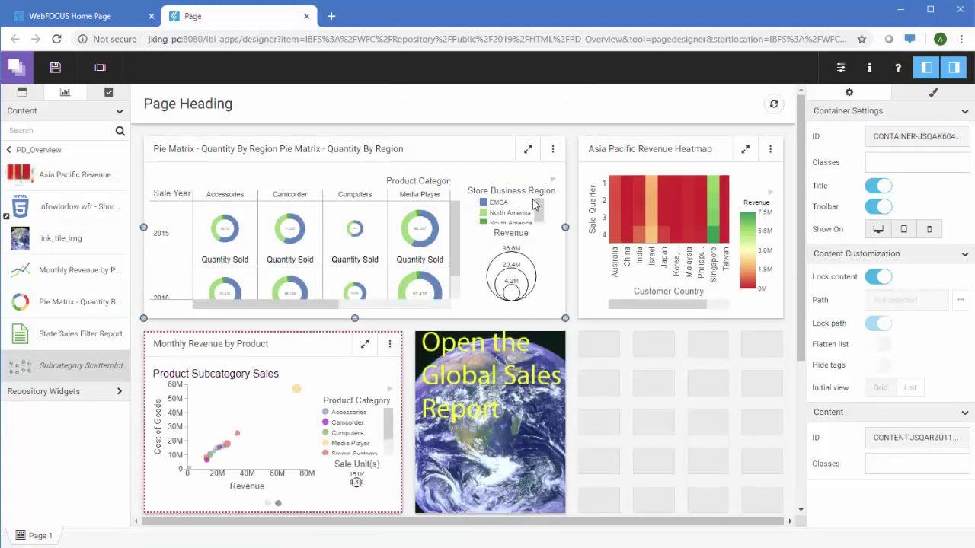
click(268, 504)
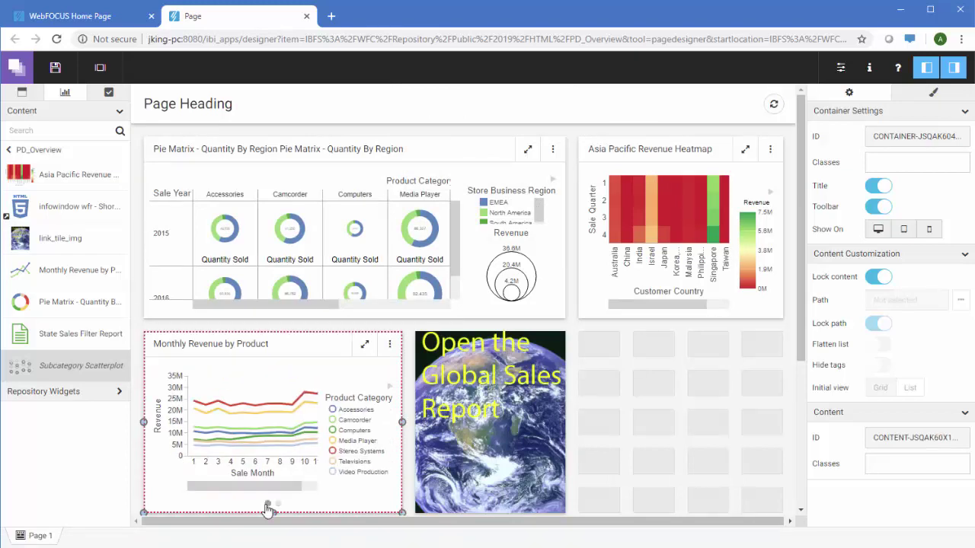
scroll(616, 400, down, 3)
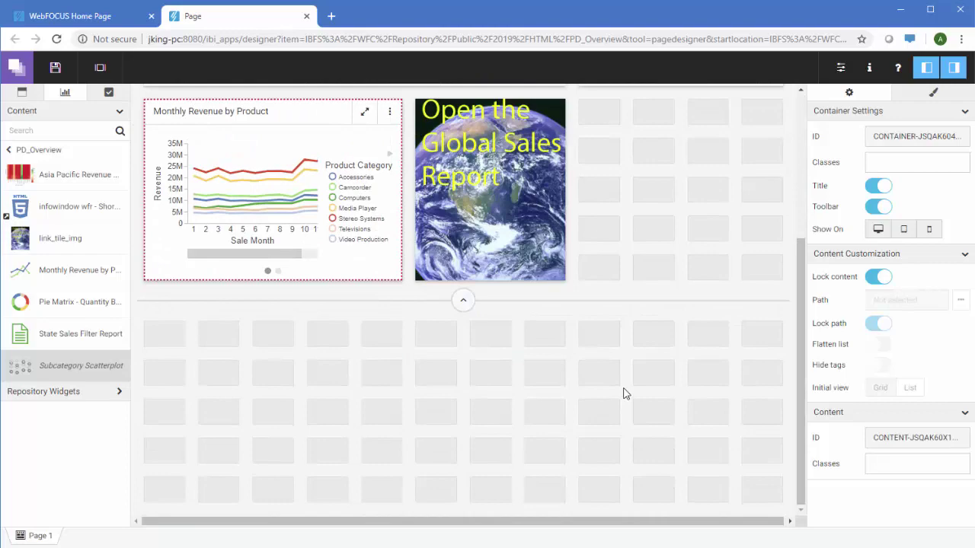
- Place the State Sales Filter Report in the empty lower section and widen its panel across the row
drag(48, 342, 180, 414)
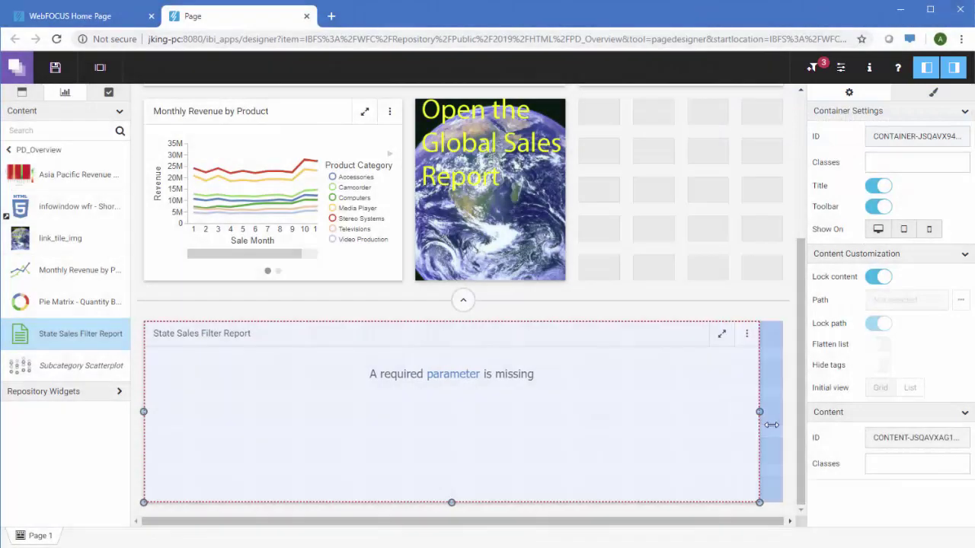
click(774, 423)
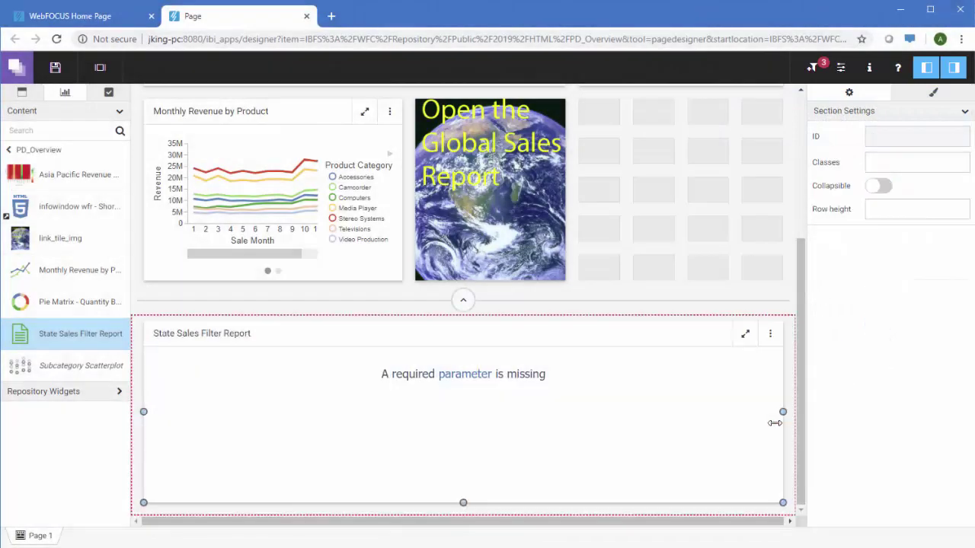
scroll(767, 427, up, 3)
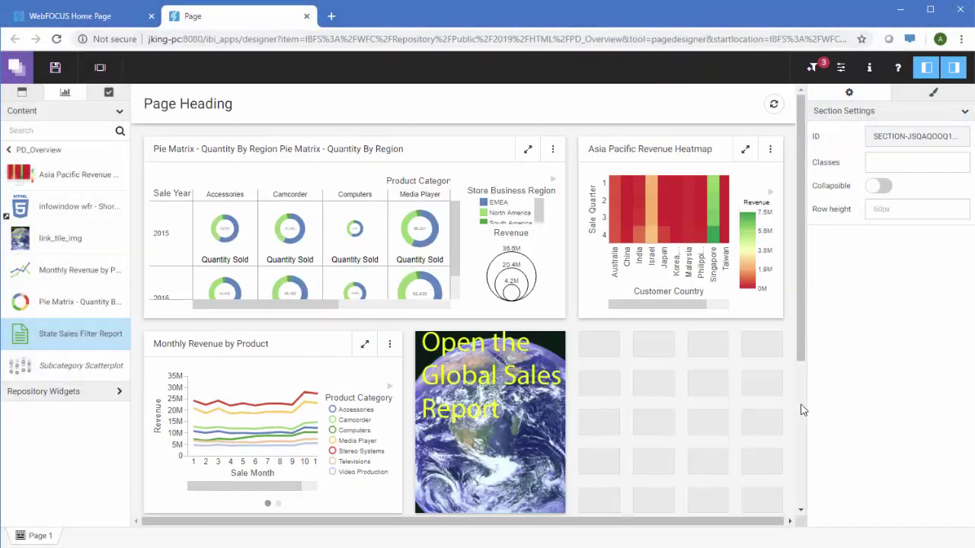
- Add the Country Name, State or Province and Store Type filter bar, making Store Type a button set
click(812, 68)
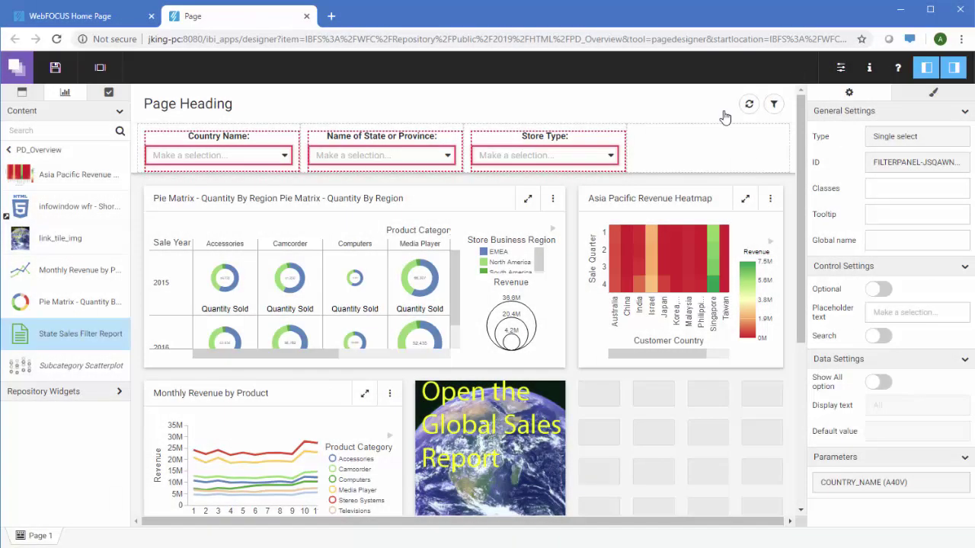
right_click(572, 145)
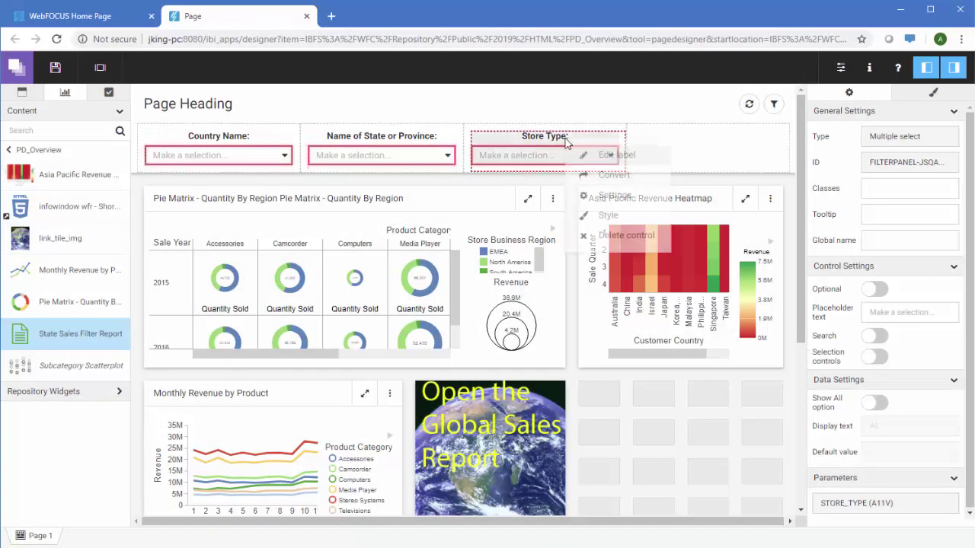
click(613, 176)
click(468, 133)
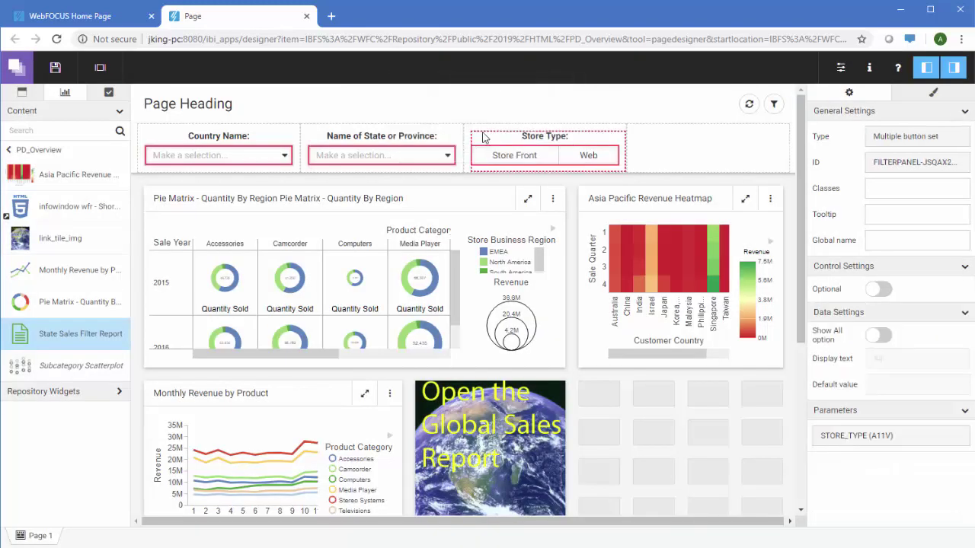
click(839, 69)
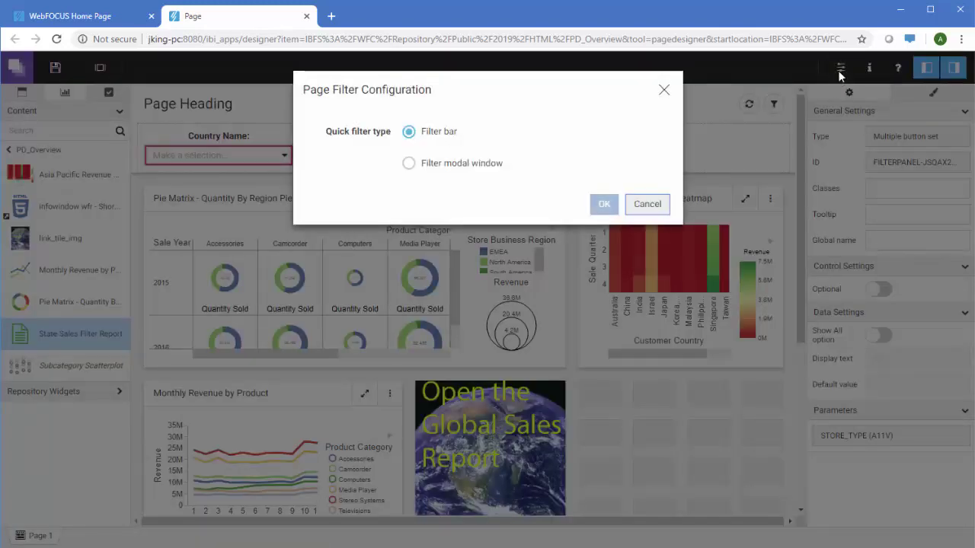
click(663, 91)
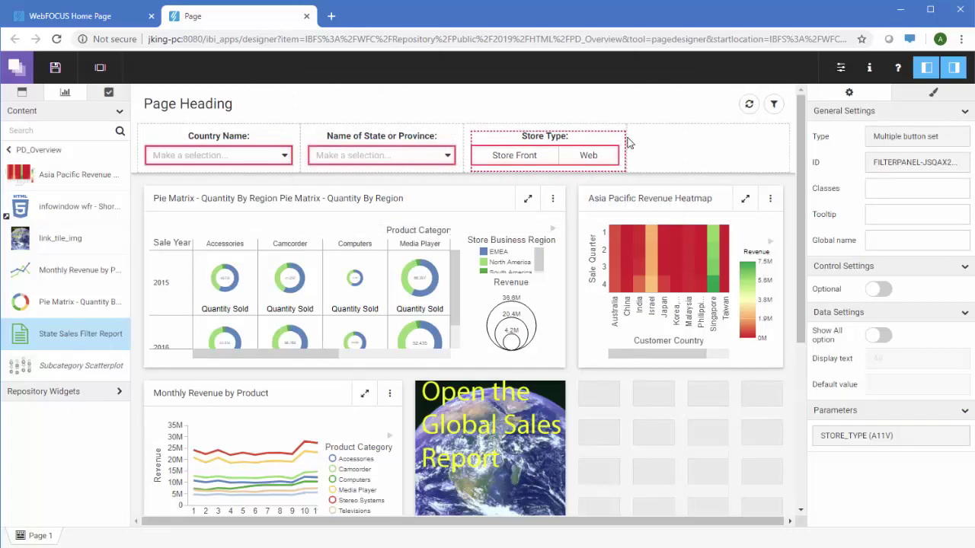
- Add an All option to Store Type and give the filter row a 3 column grid
click(878, 338)
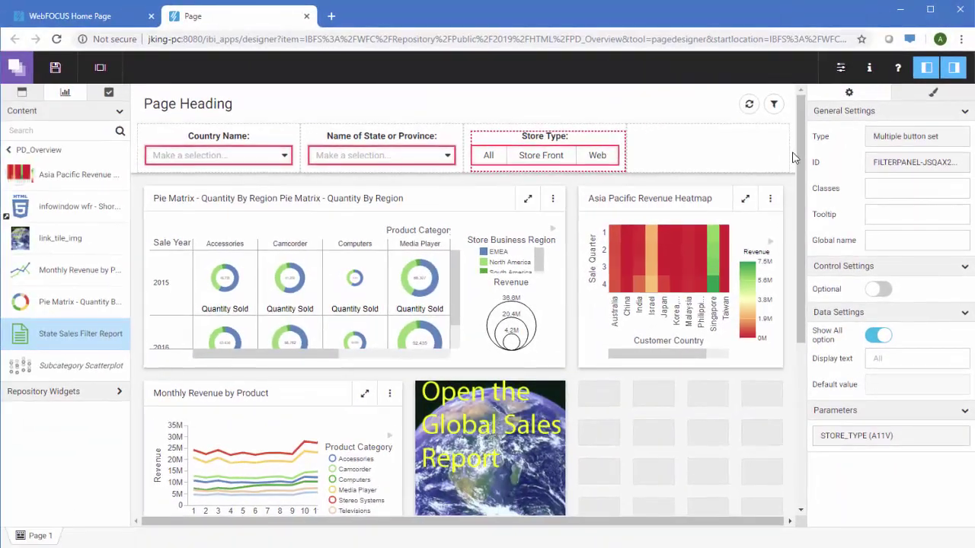
click(705, 145)
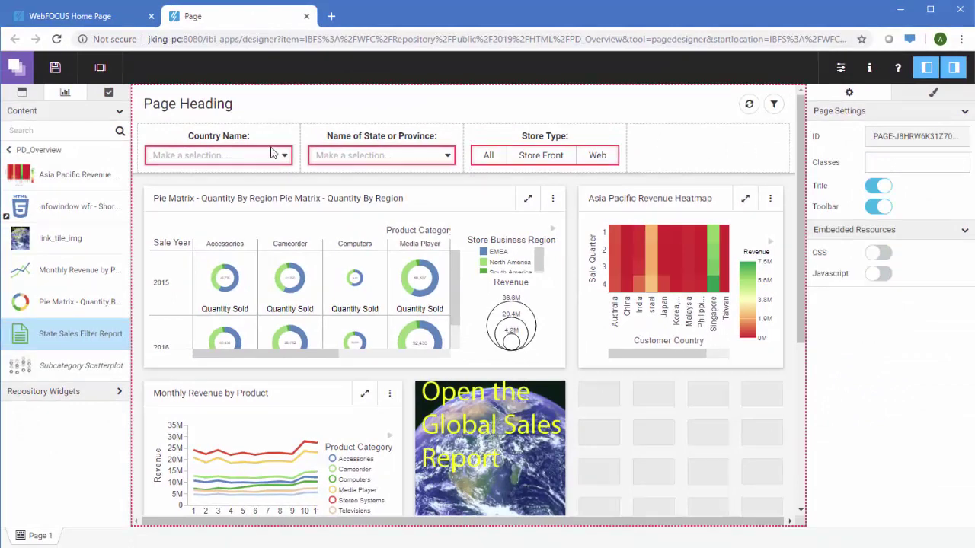
click(165, 131)
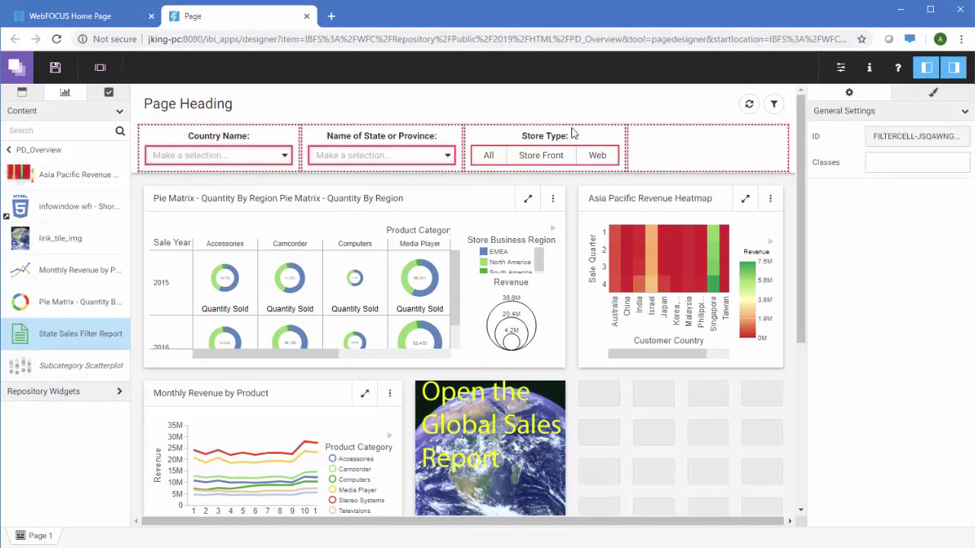
click(928, 98)
click(868, 272)
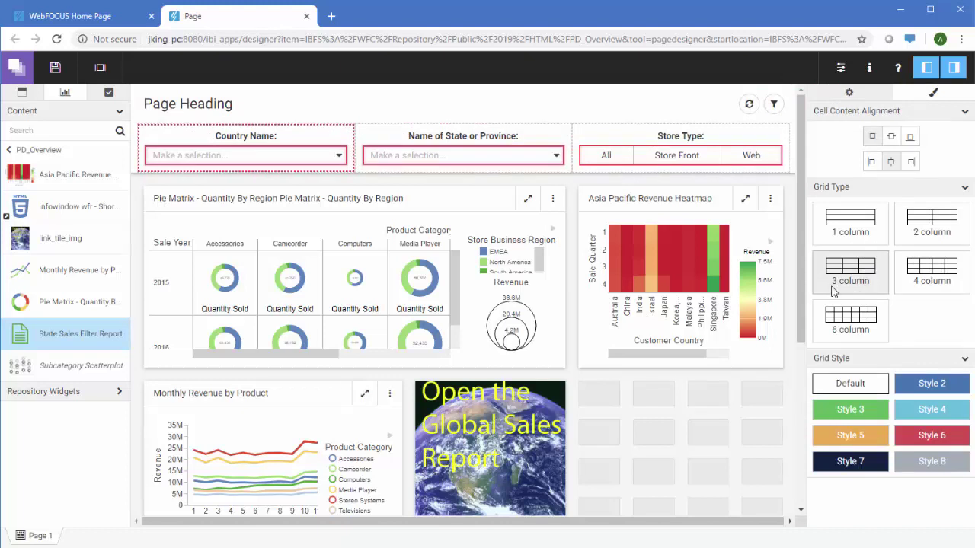
- Hide the Pie Matrix panel's title and apply the red Style 6 container style
click(449, 199)
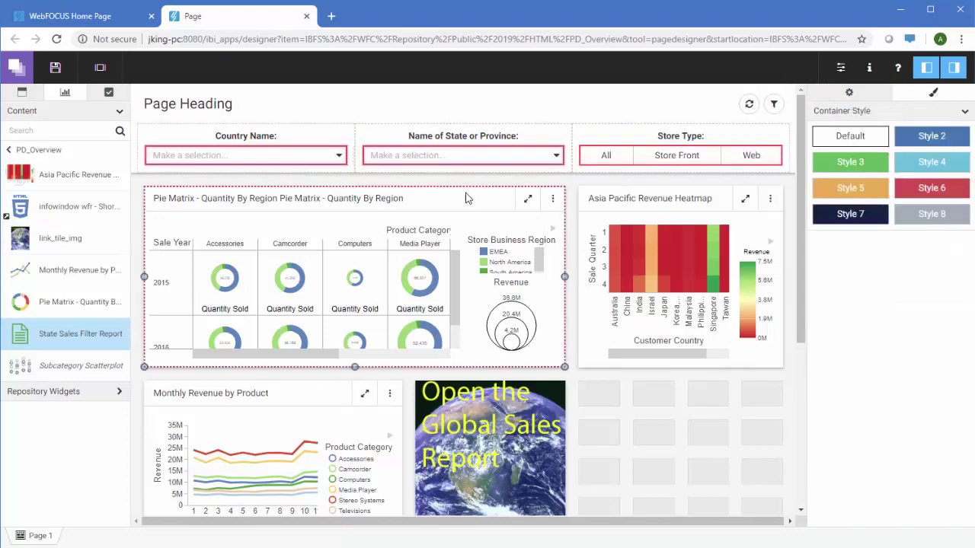
click(865, 100)
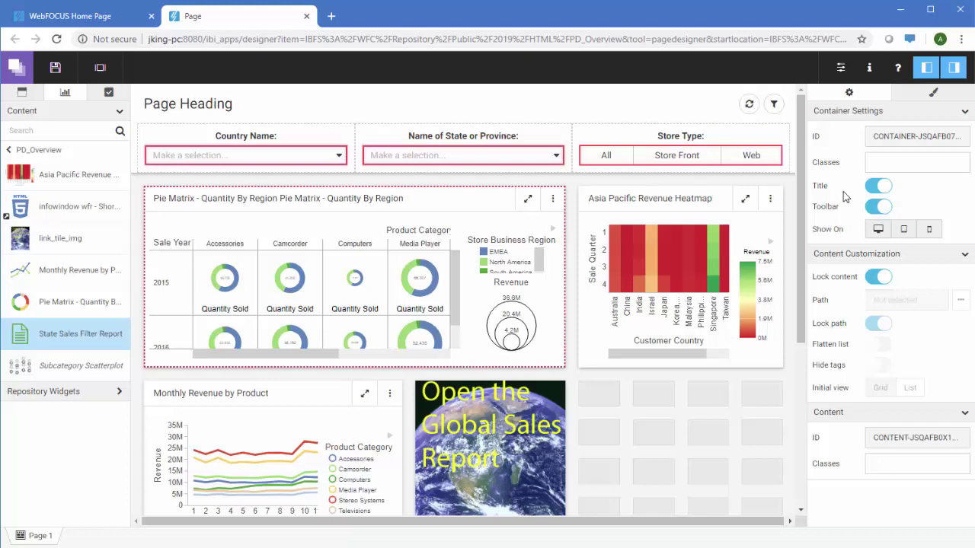
click(875, 187)
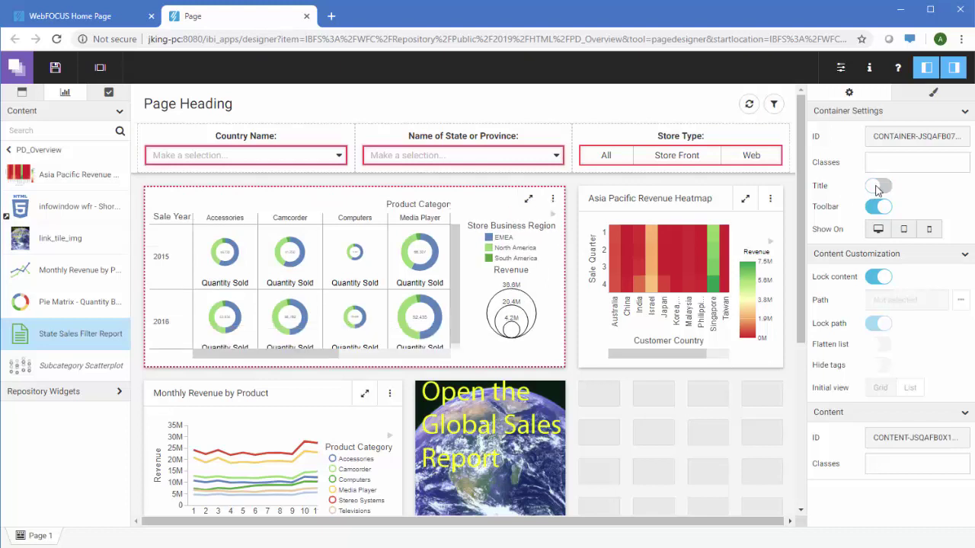
click(924, 95)
click(938, 196)
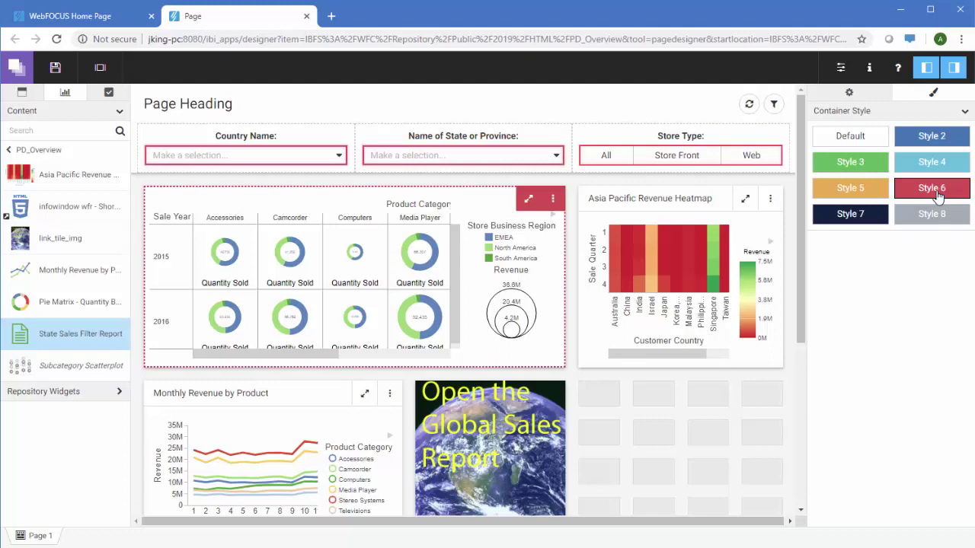
- Add Submit and Reset buttons side by side under the Name of State or Province filter
click(109, 92)
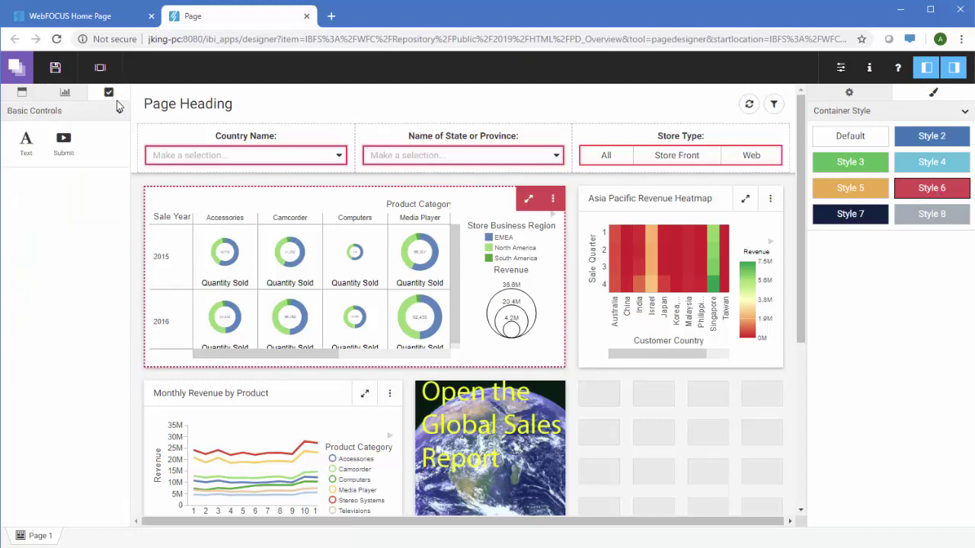
drag(63, 149, 147, 176)
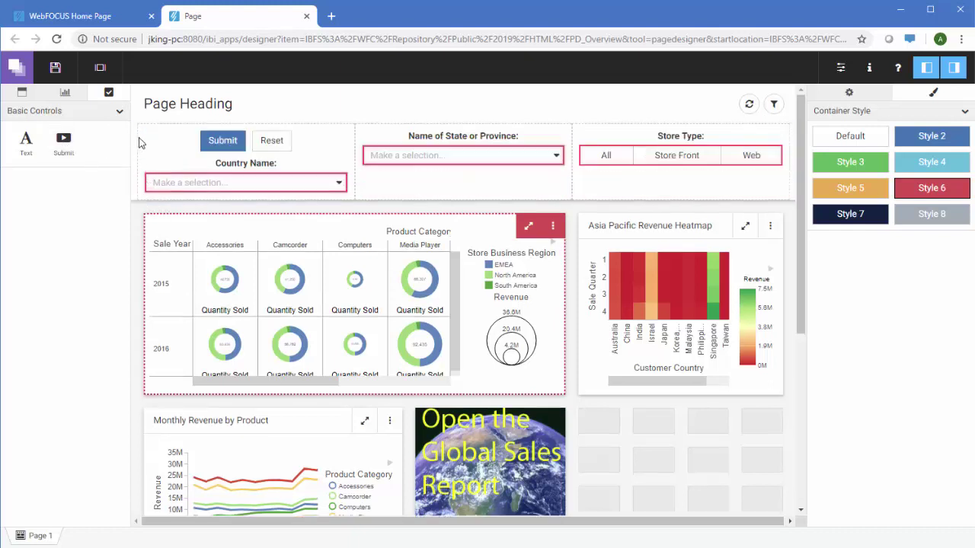
drag(217, 145, 418, 191)
drag(262, 145, 509, 194)
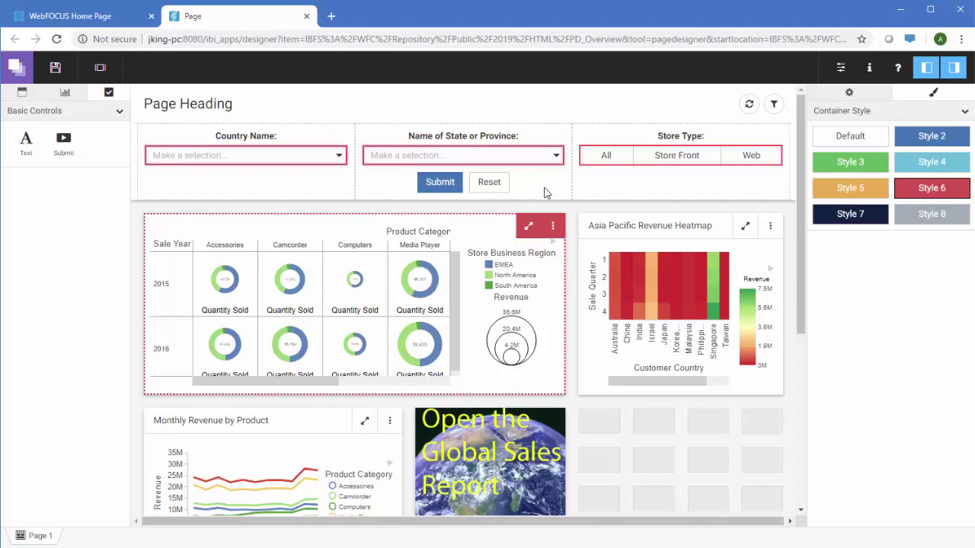
- Set the heading to 'Sales Dashboard' and relabel the middle filter 'Name of State, Region, or Province'
click(268, 108)
text(Sales )
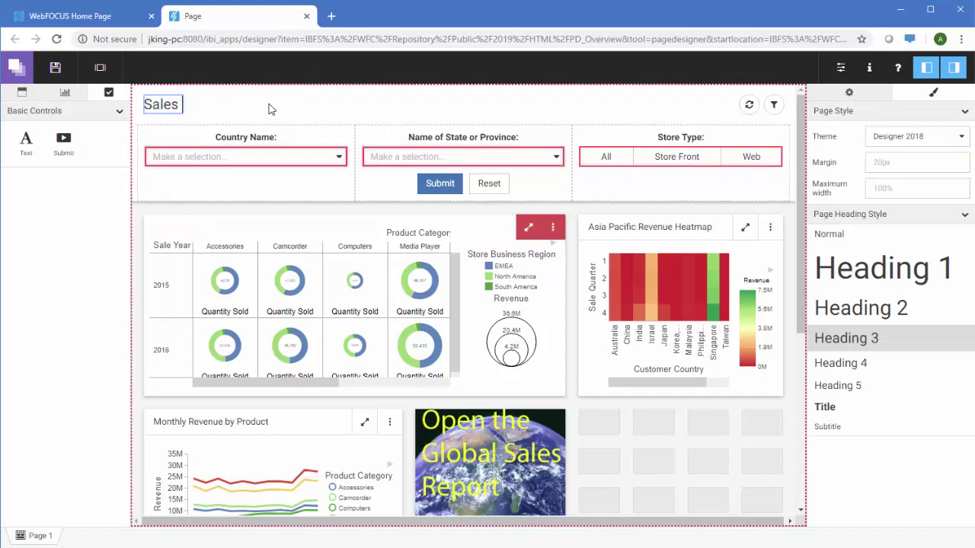
text(Dashboard)
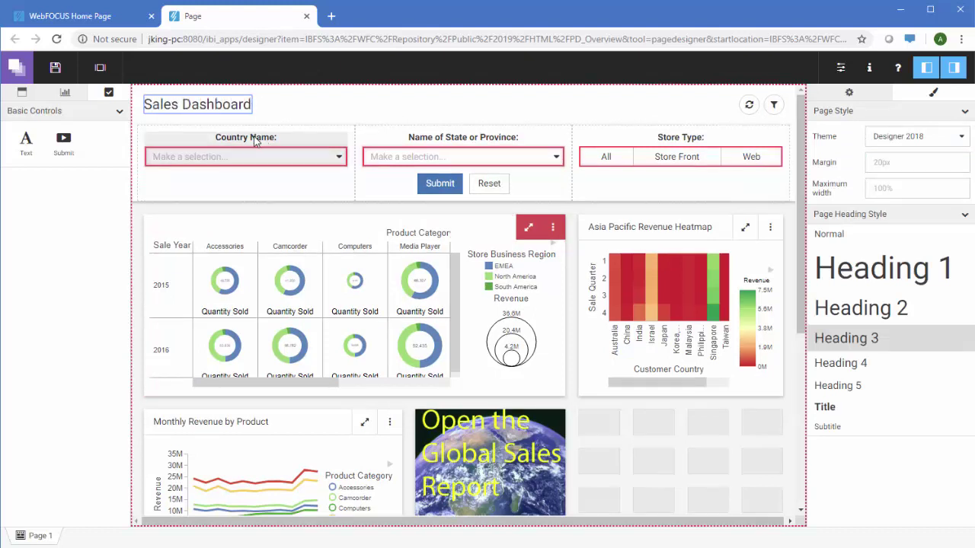
click(423, 139)
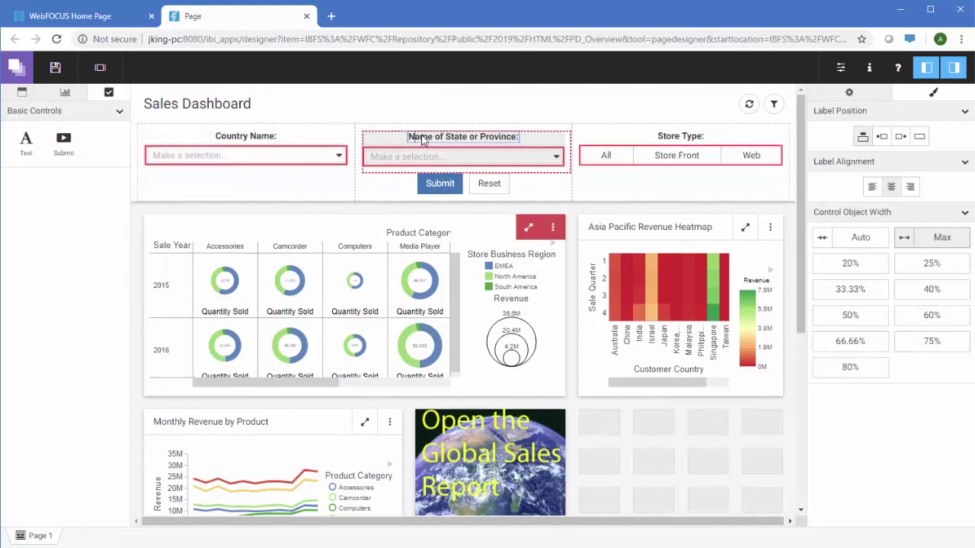
text(, Region,)
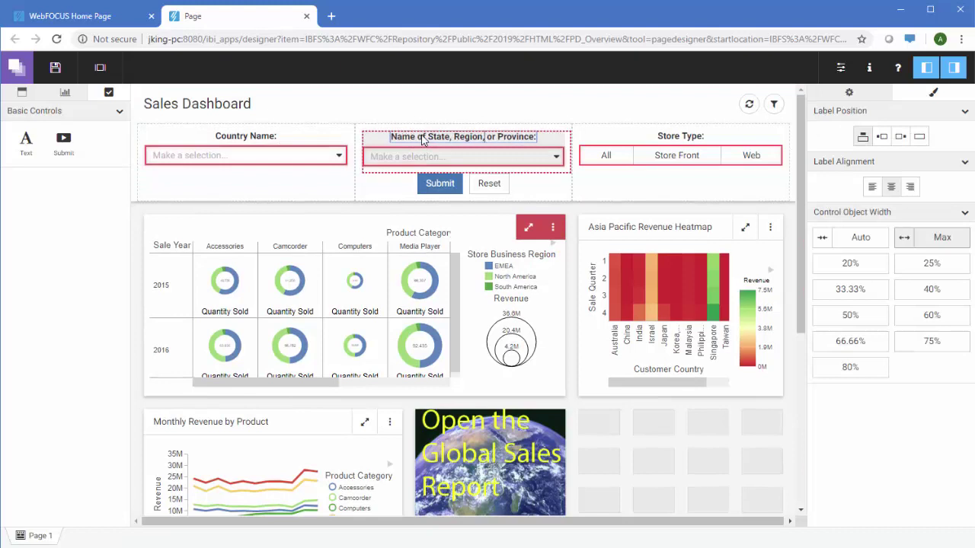
click(443, 109)
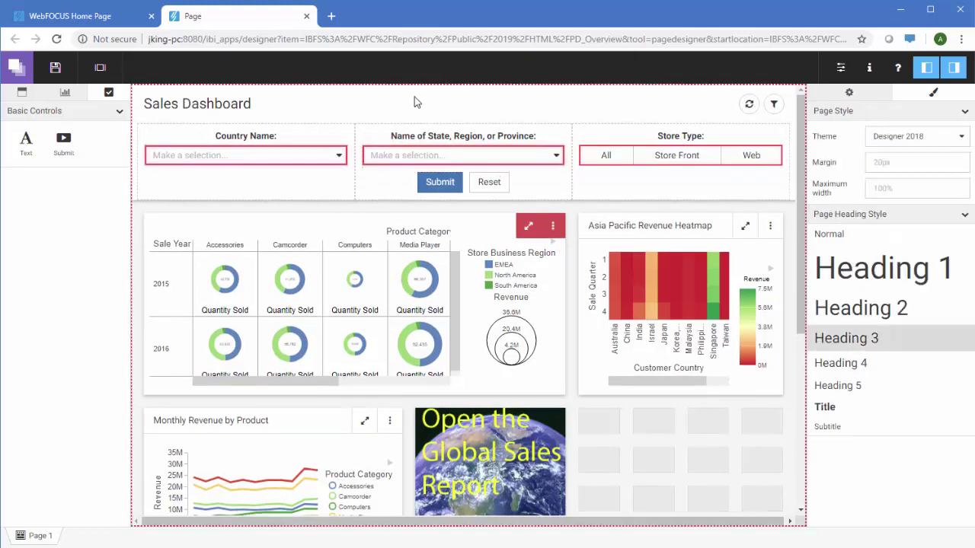
- Preview the page and submit filters for Italy with Toscana and Veneto regions
click(105, 69)
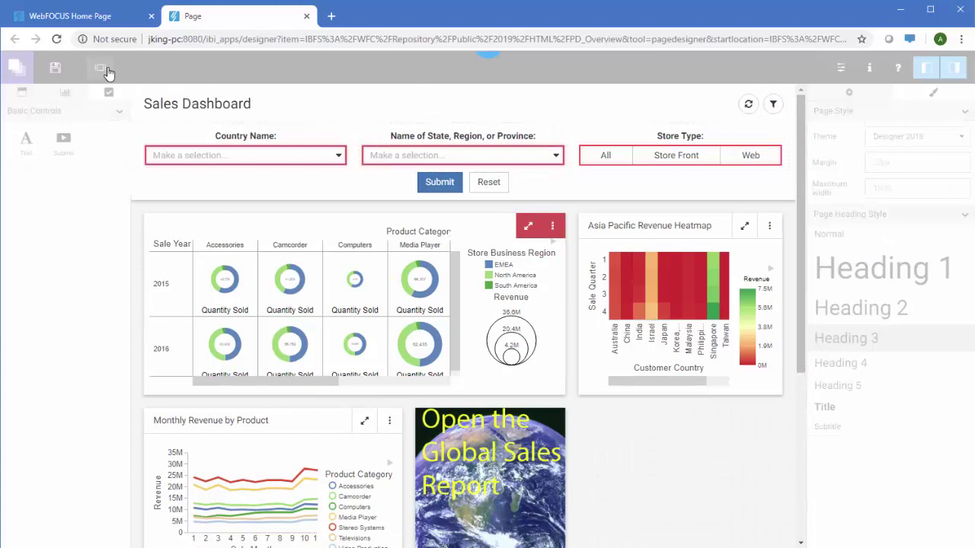
click(278, 120)
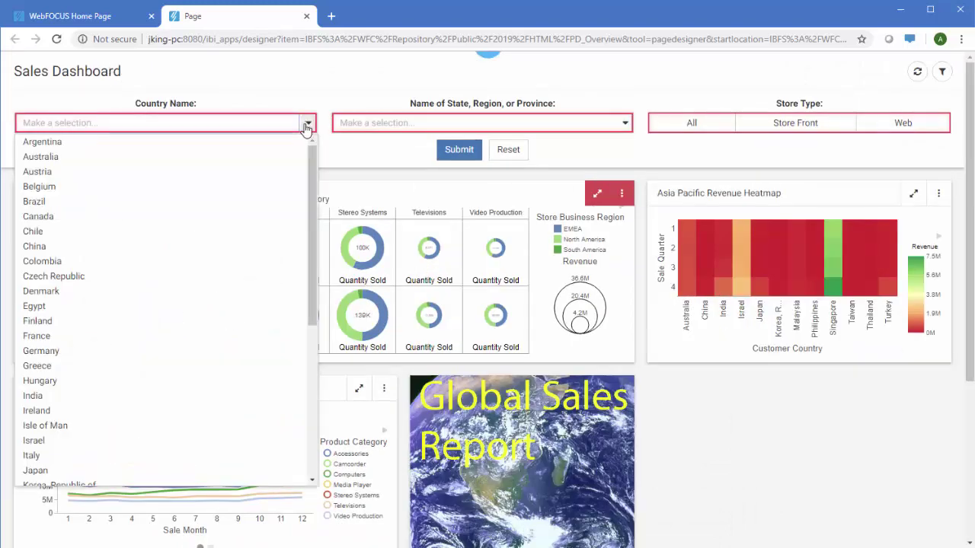
click(182, 446)
click(573, 123)
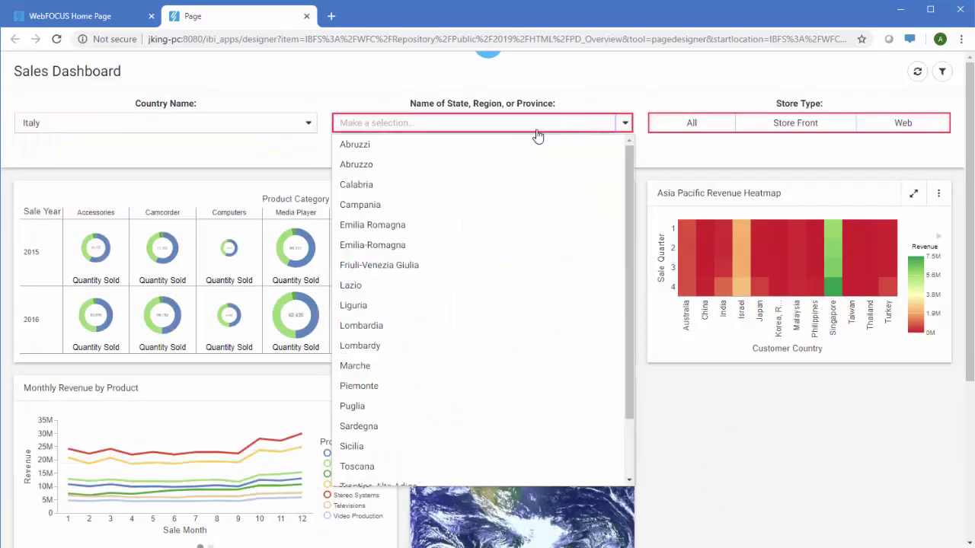
scroll(518, 251, down, 2)
click(493, 396)
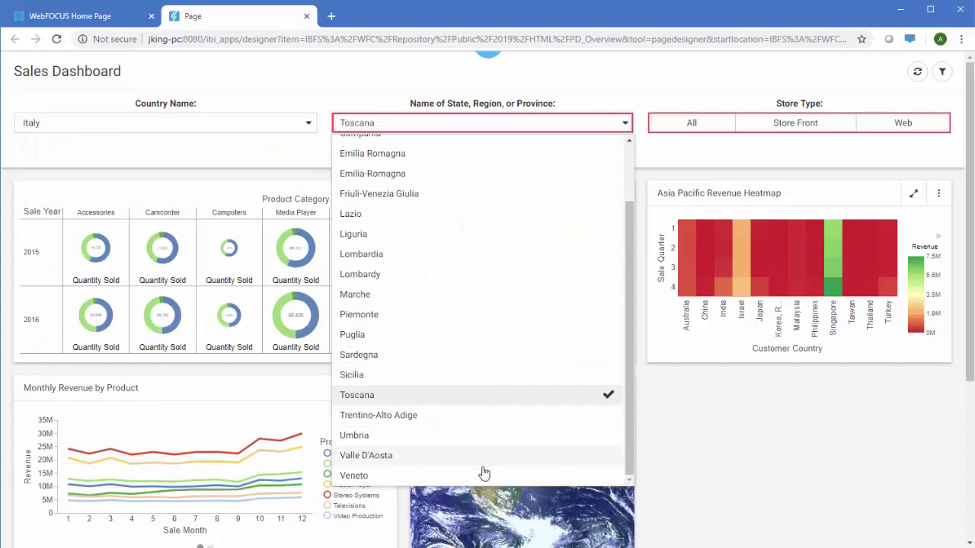
click(485, 474)
click(697, 426)
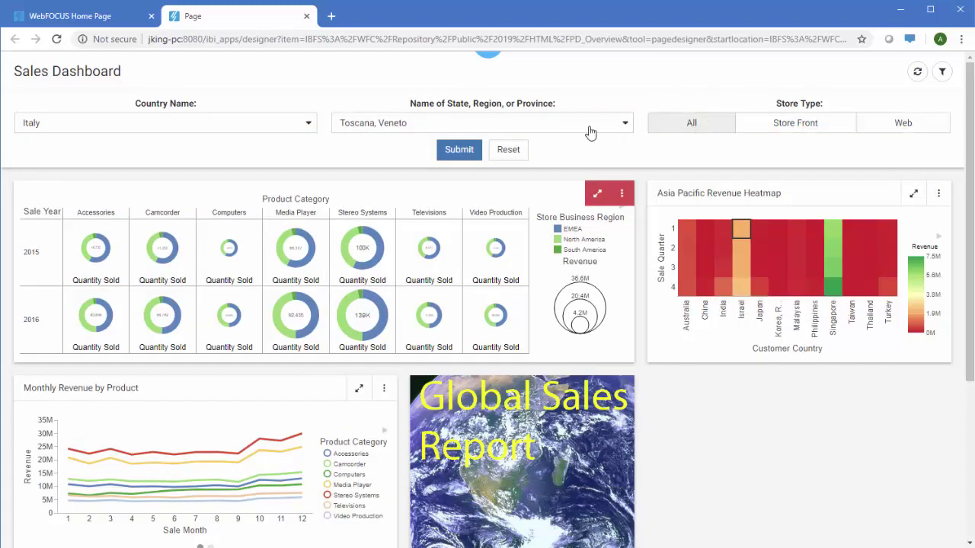
click(459, 150)
- Check the report's Toscana and Veneto city results, then close the preview
scroll(618, 177, down, 3)
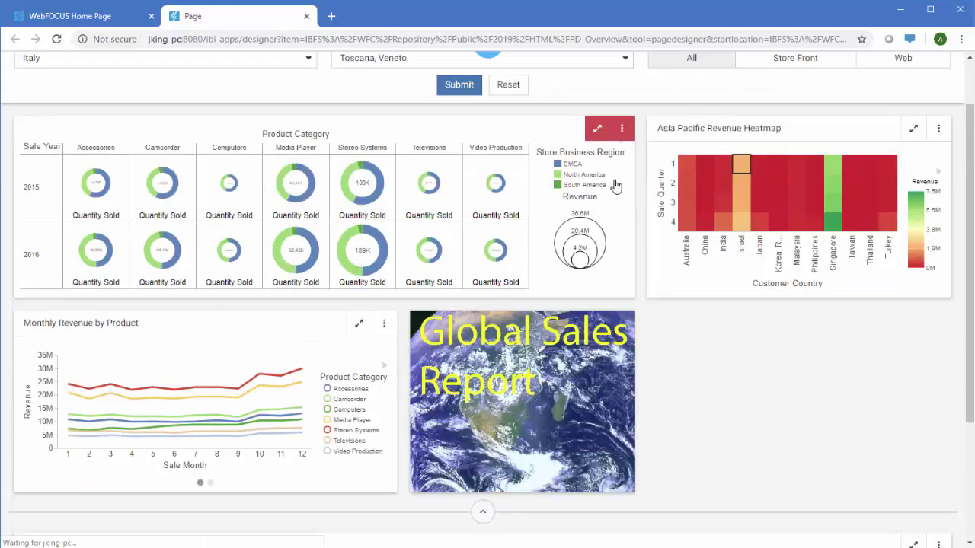
scroll(521, 414, down, 1)
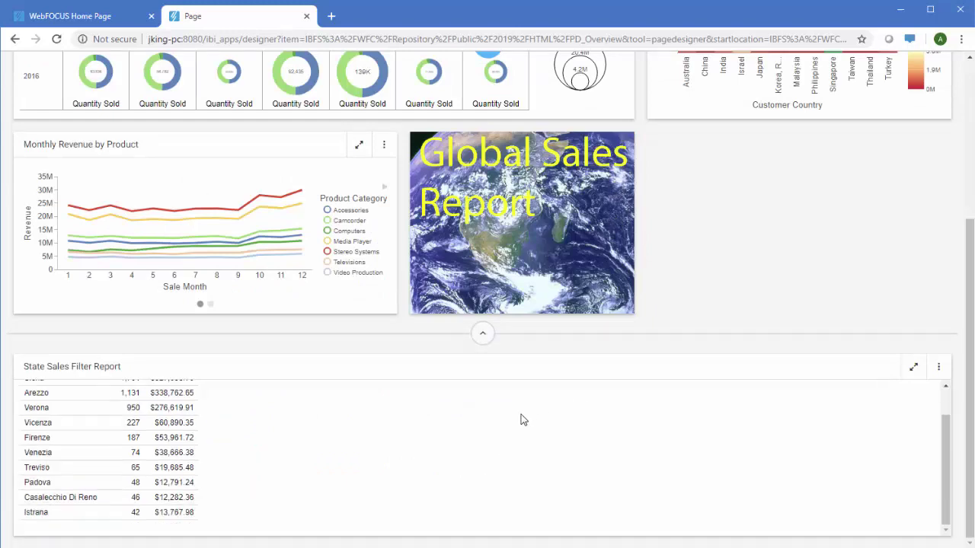
scroll(521, 415, up, 1)
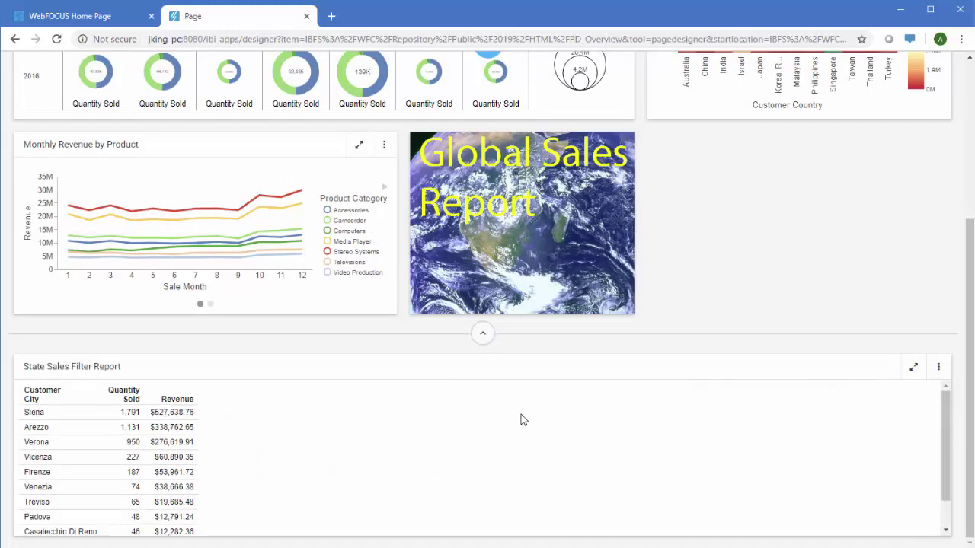
click(487, 73)
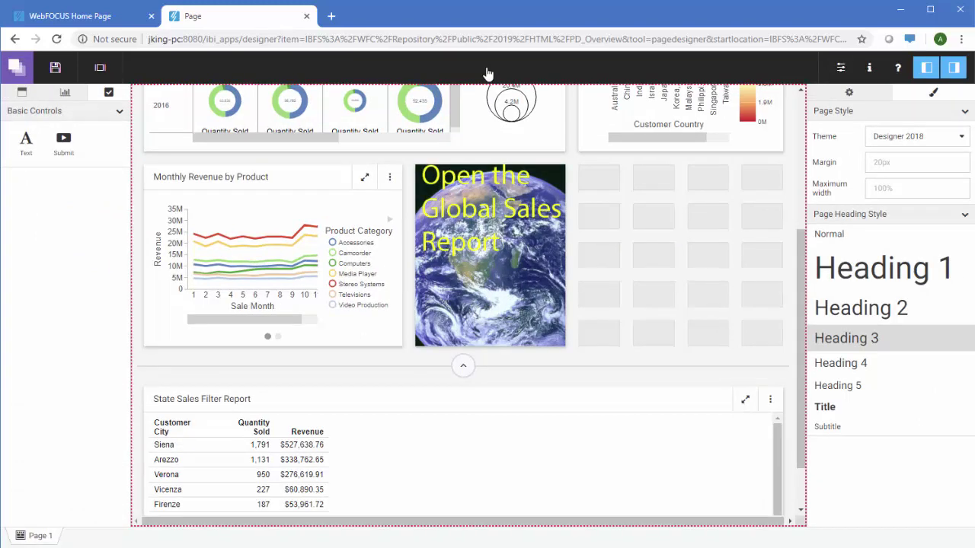
- Save the page titled 'Sales Dashboard' as sales_dashboard in PD_Overview
click(54, 68)
triple_click(316, 460)
text(Sales Dashboard)
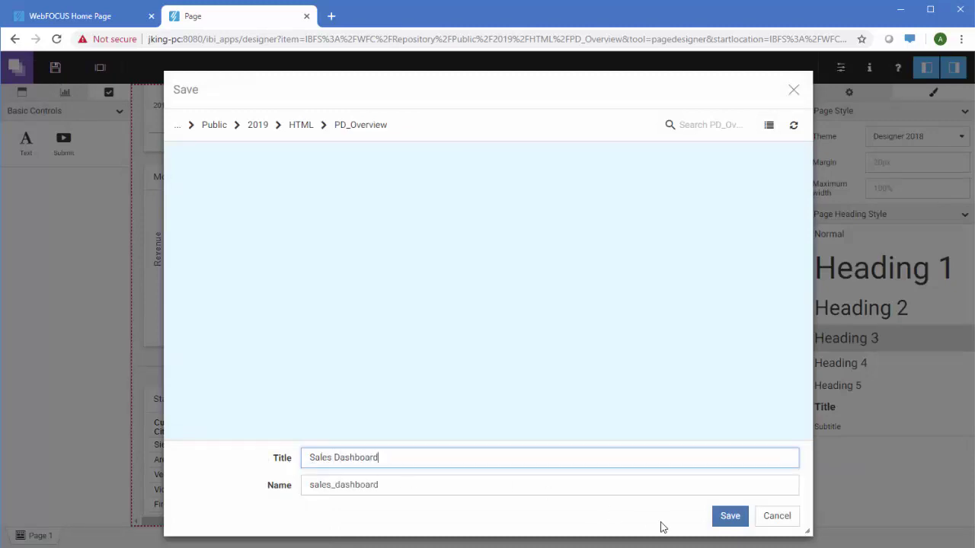
click(722, 518)
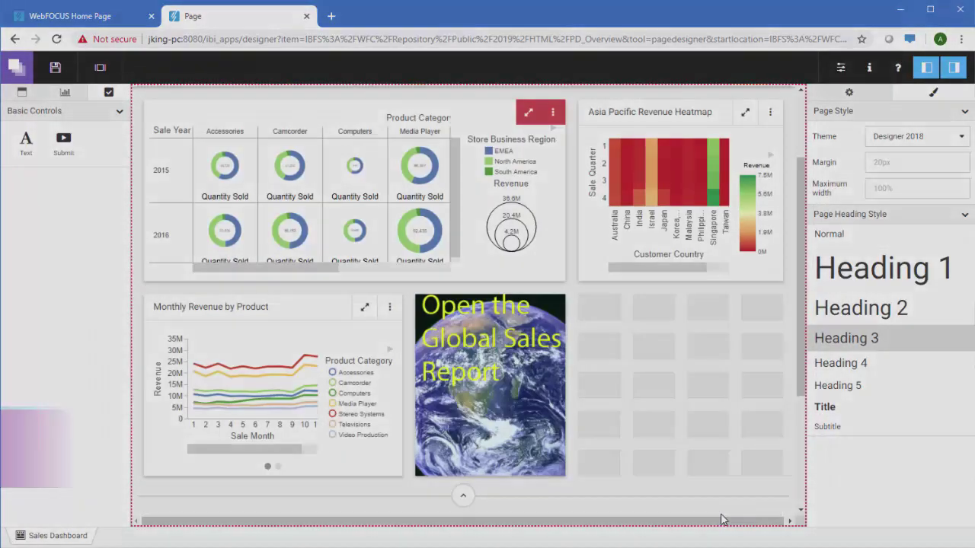